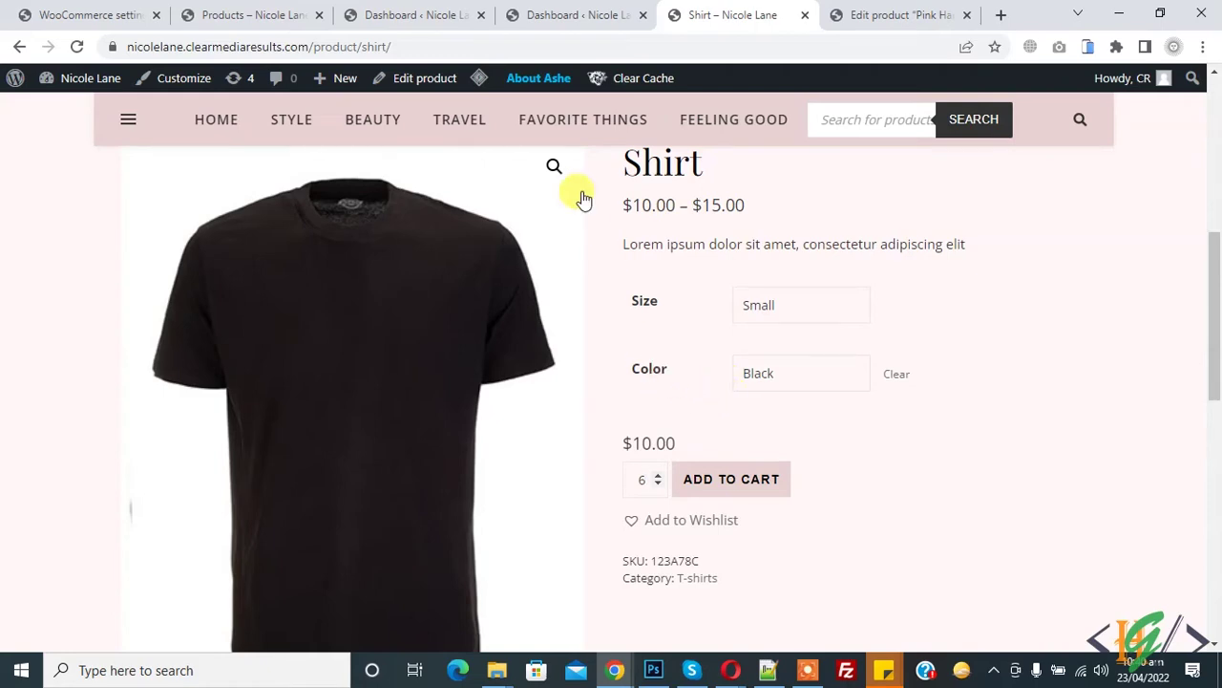
Leave the storefront Shirt page and return to the WordPress admin dashboard.
left_click(584, 17)
scroll(459, 196, "down", 4)
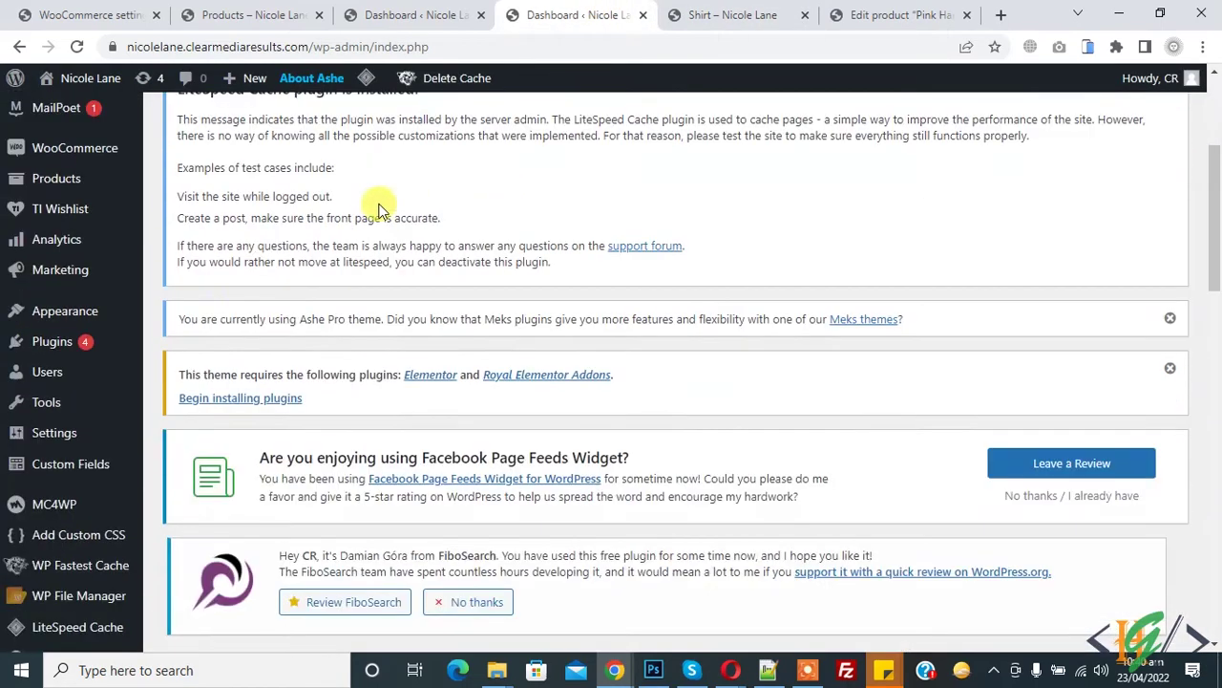
Install and activate Min Max Quantity & Step Control for WooCommerce from Plugins > Add New.
mouse_move(96, 311)
left_click(183, 340)
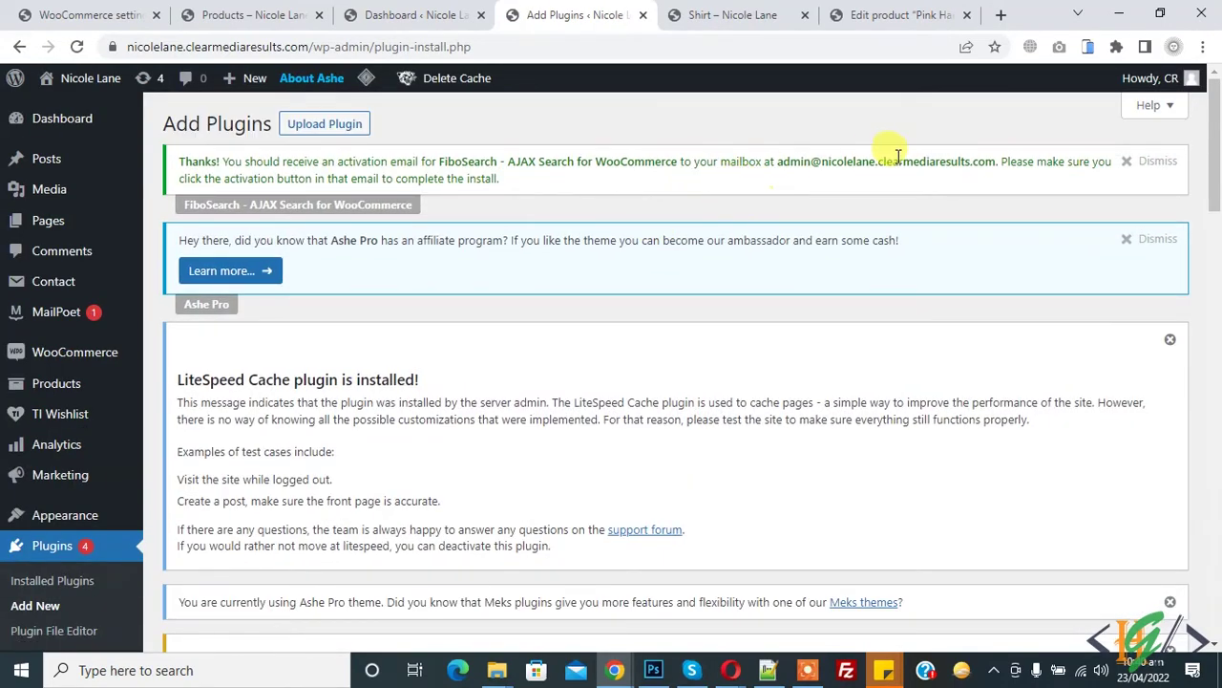
scroll(888, 150, "down", 6)
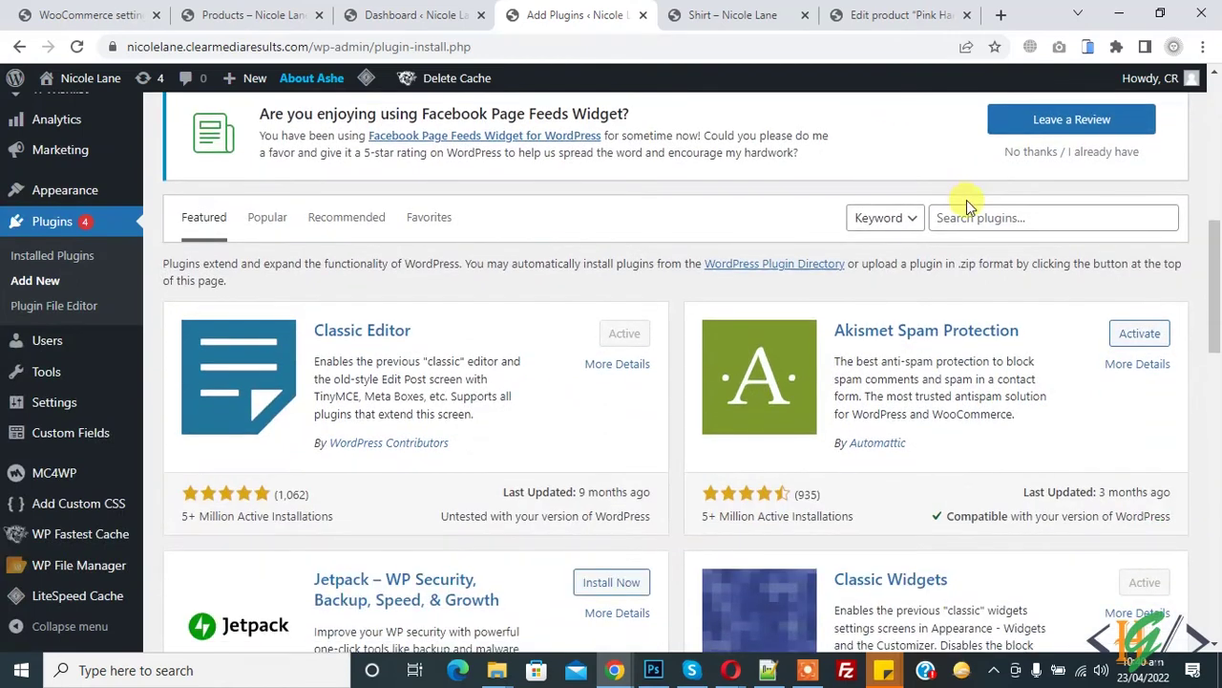
left_click(974, 218)
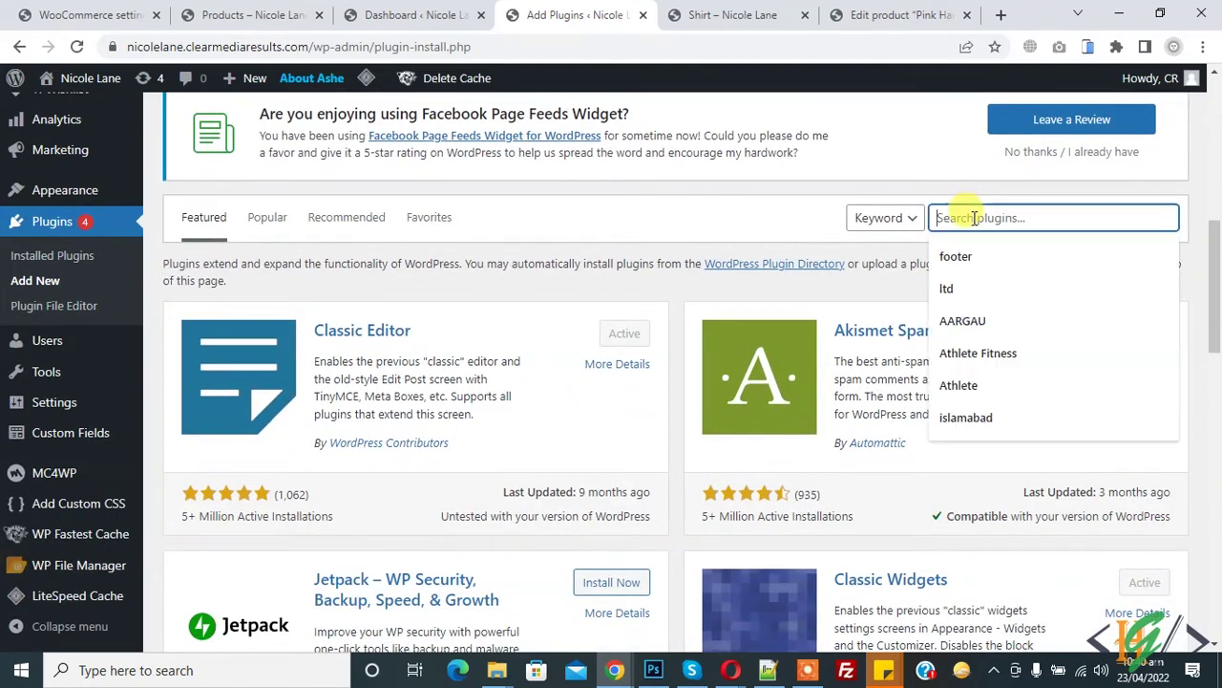
type("Min & Max Quantity & Step Control for WooCommerce")
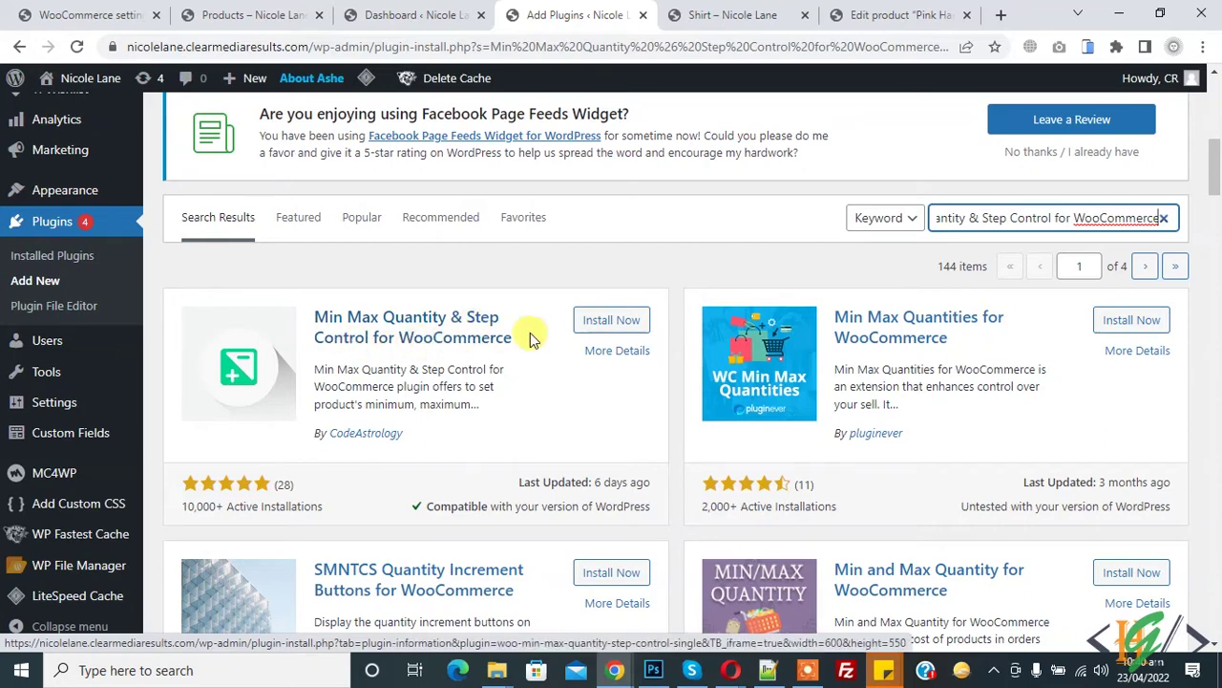
left_click(597, 322)
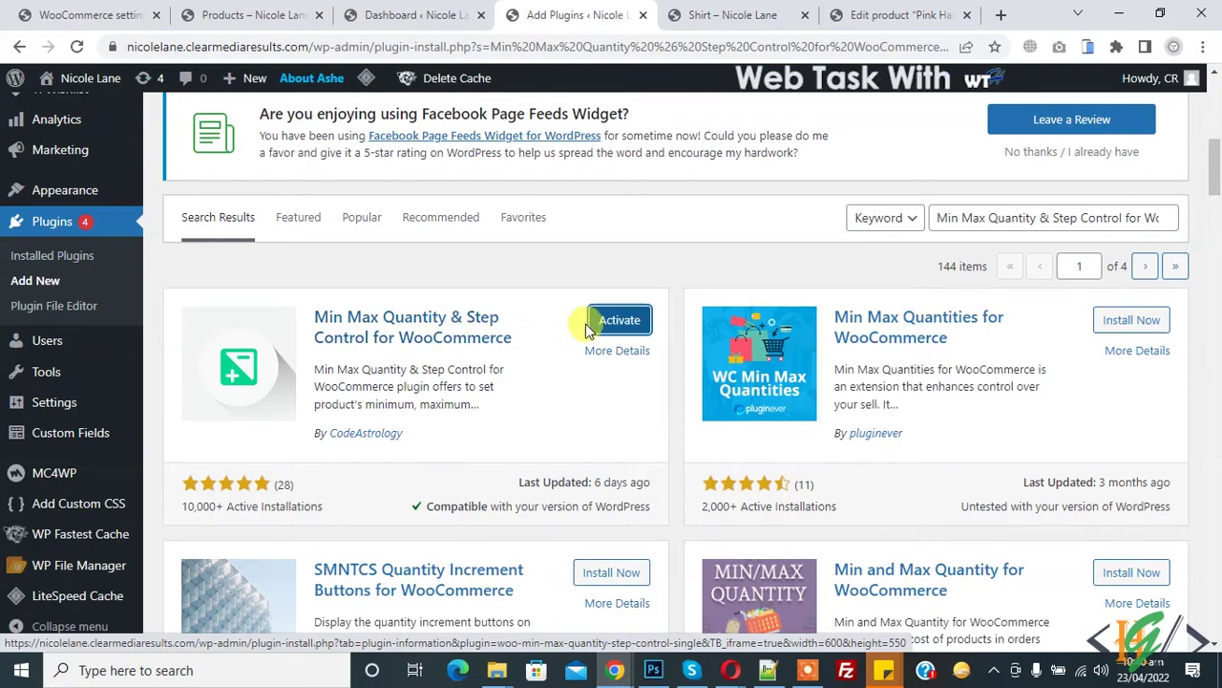
left_click(610, 326)
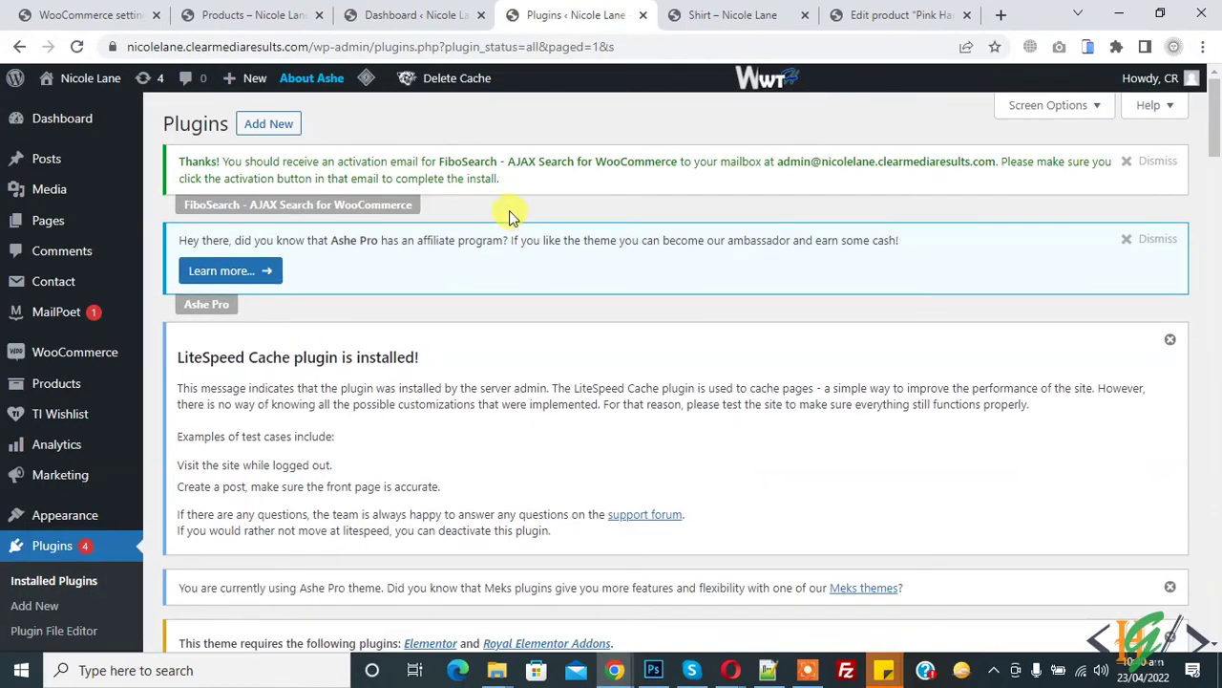
Open WooCommerce > Min Max Step Quantity and bring up the Settings (Universal) section.
scroll(509, 210, "down", 4)
scroll(482, 290, "up", 2)
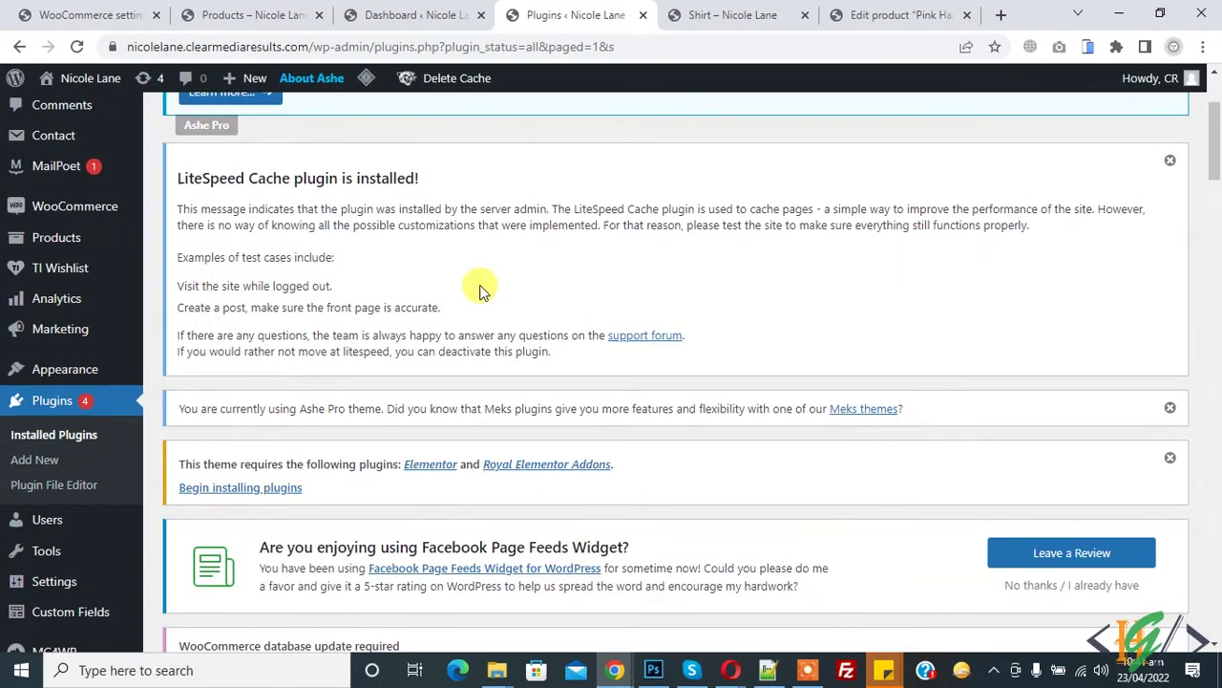
mouse_move(82, 206)
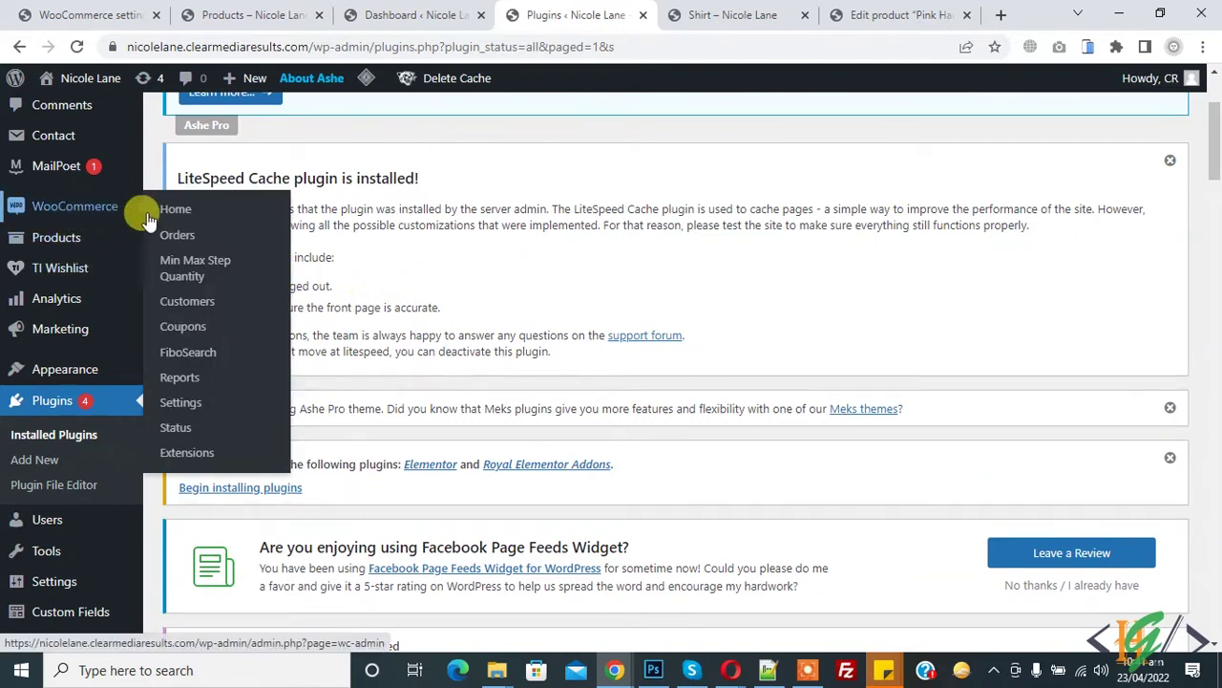
left_click(195, 268)
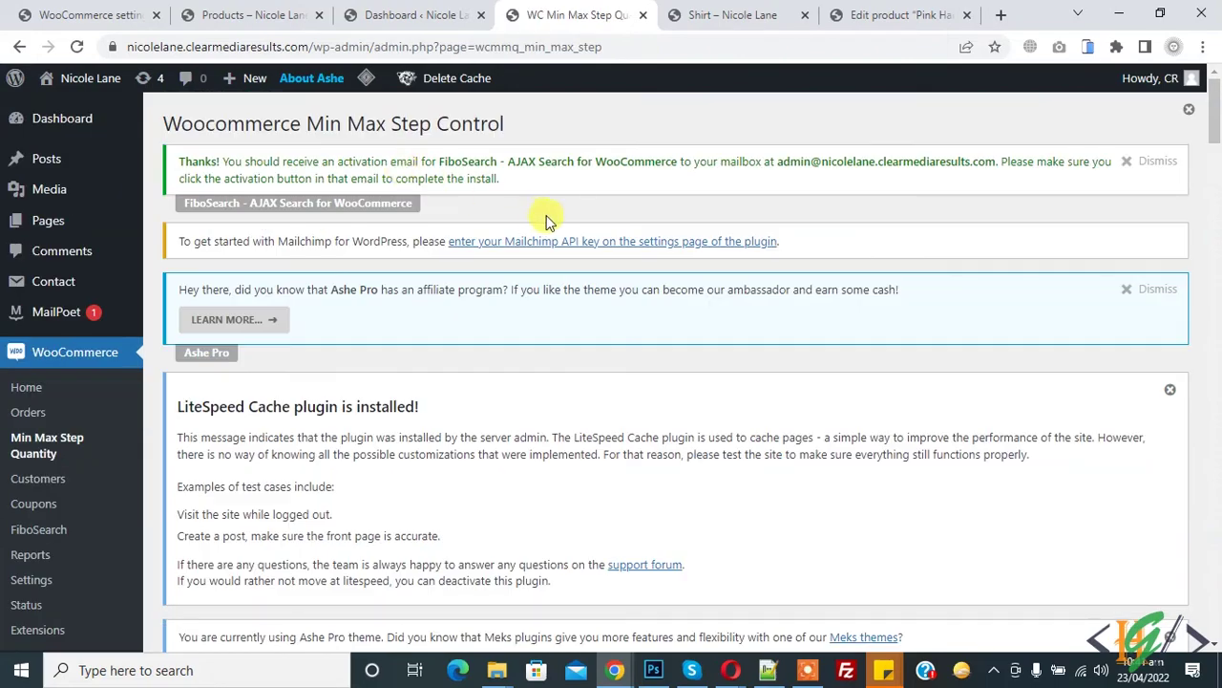
scroll(598, 202, "down", 5)
scroll(600, 200, "down", 3)
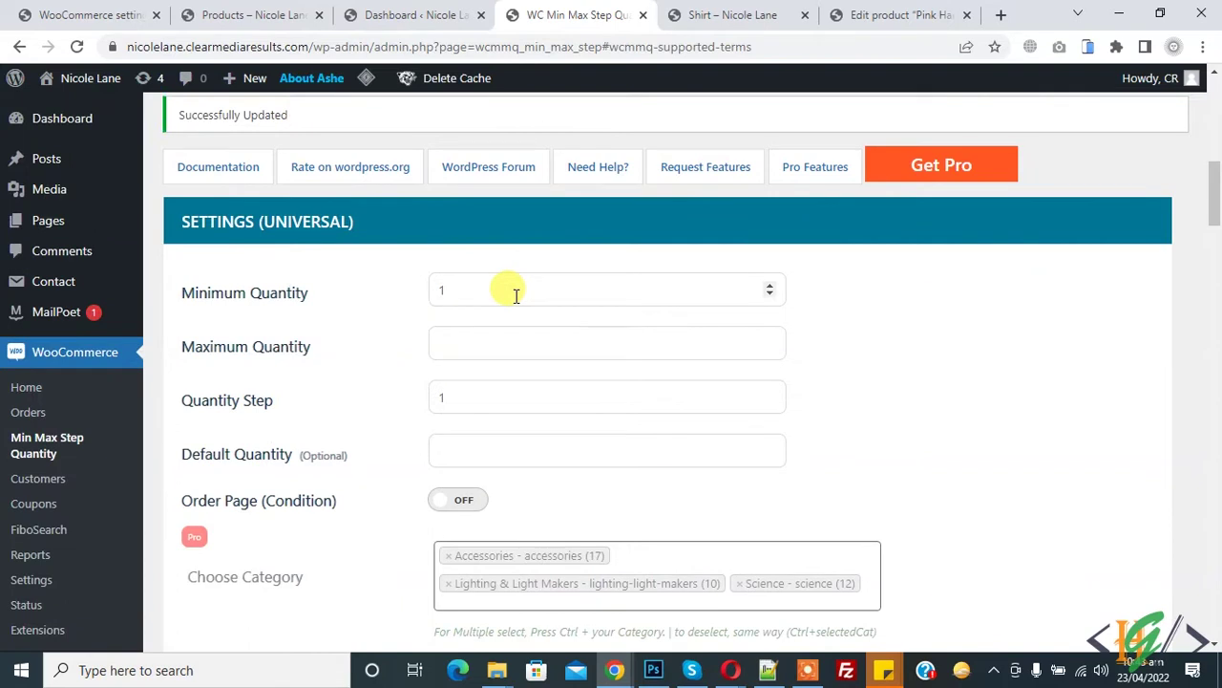
Set universal Minimum Quantity to 10 and Maximum Quantity to 20, then Save All.
left_click(443, 290)
key("BackSpace")
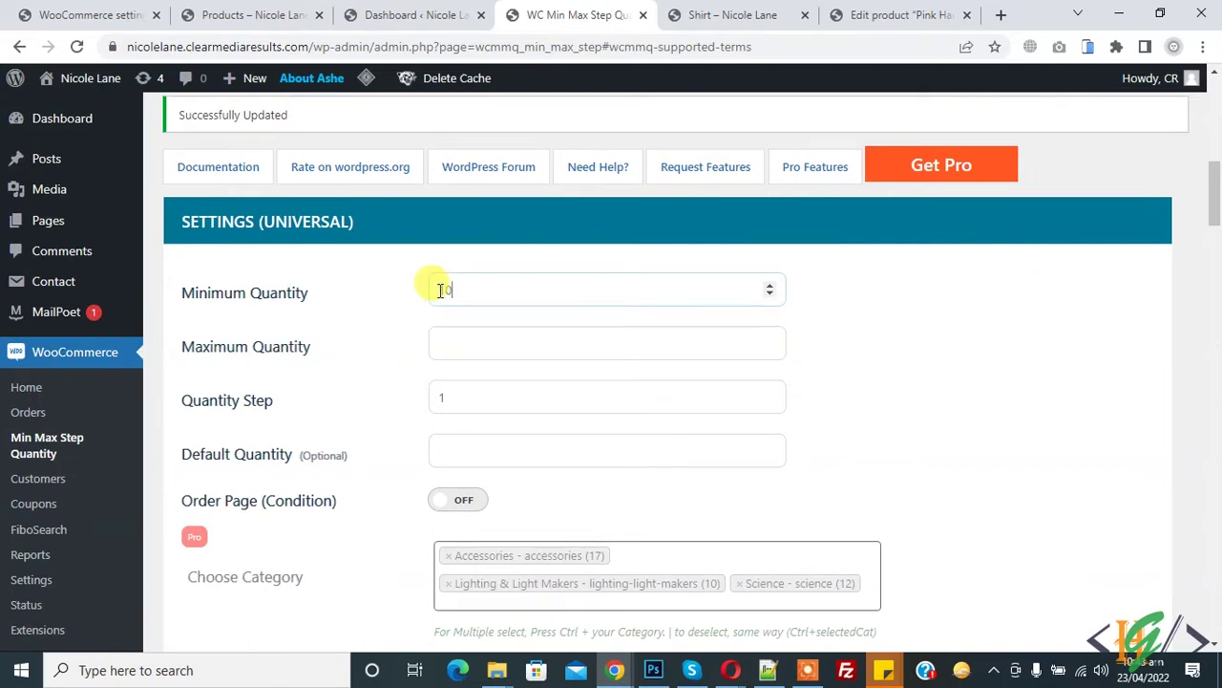
left_click(460, 345)
type("20")
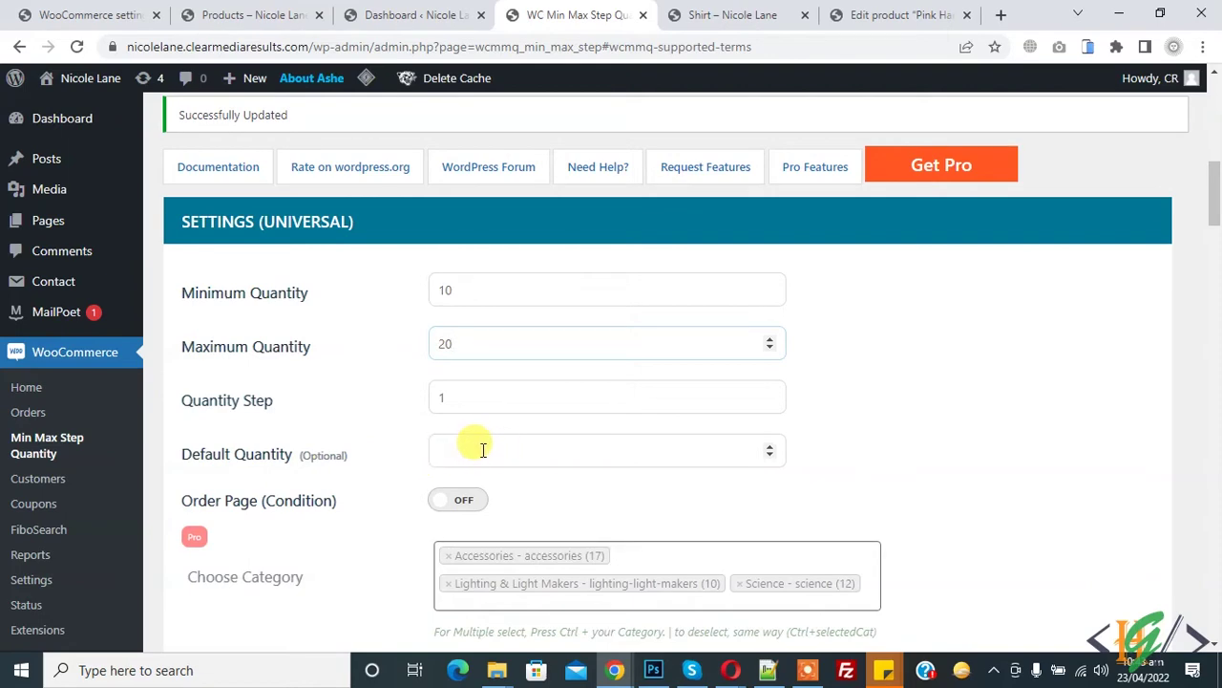
scroll(382, 456, "down", 5)
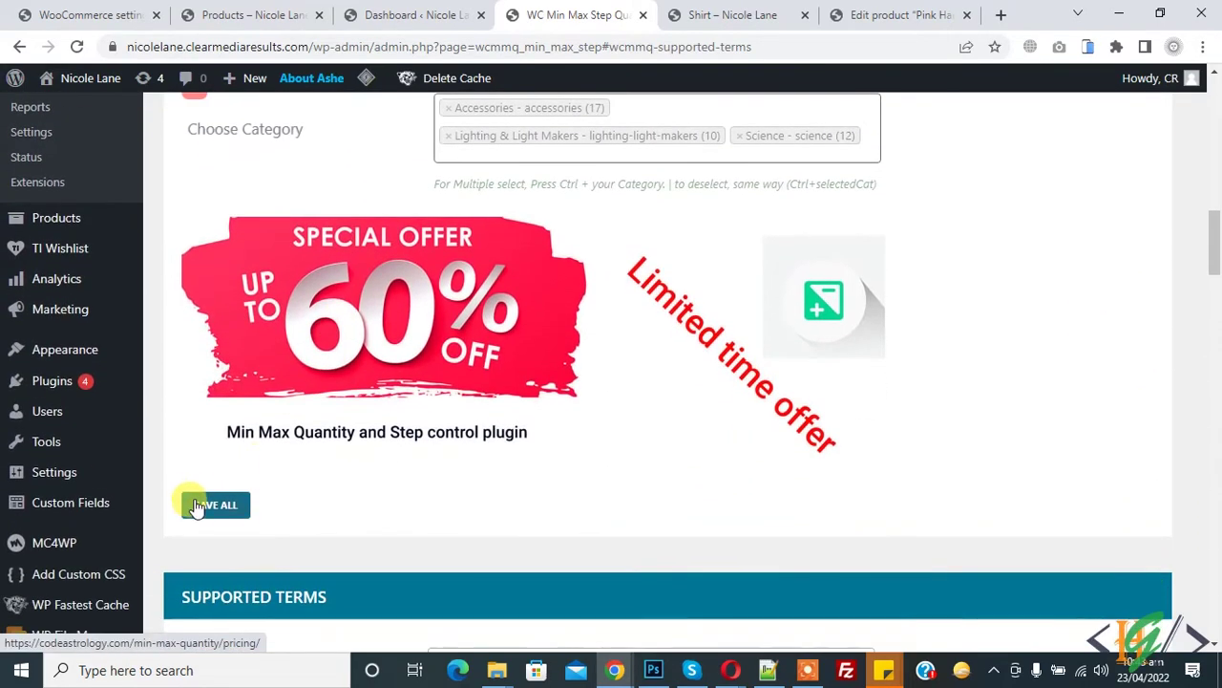
left_click(195, 506)
scroll(349, 423, "up", 2)
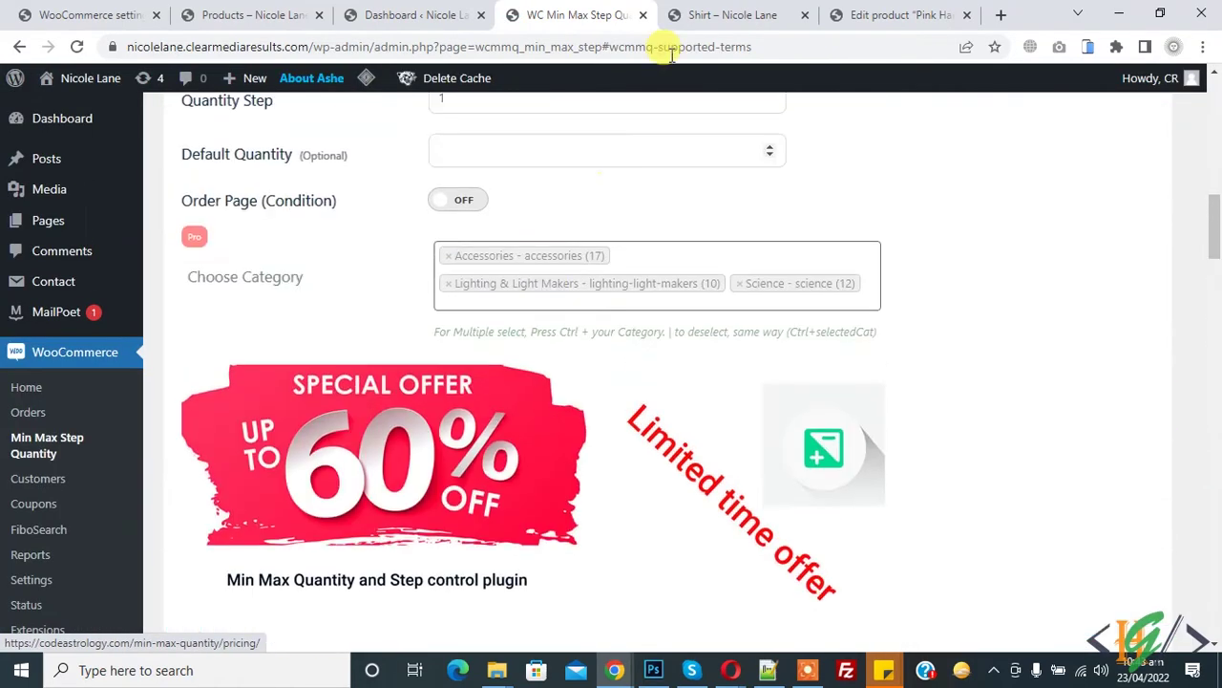
Reload the Shirt page and check its quantity box, capped at 20, against the saved settings.
left_click(731, 14)
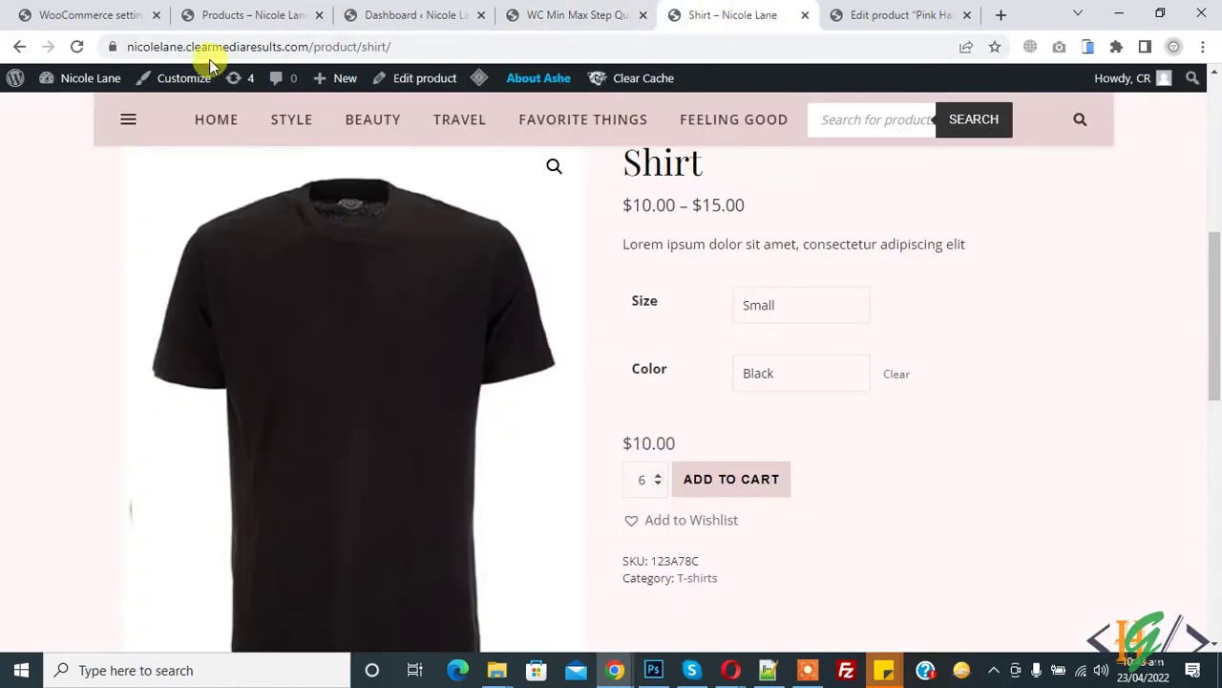
left_click(77, 47)
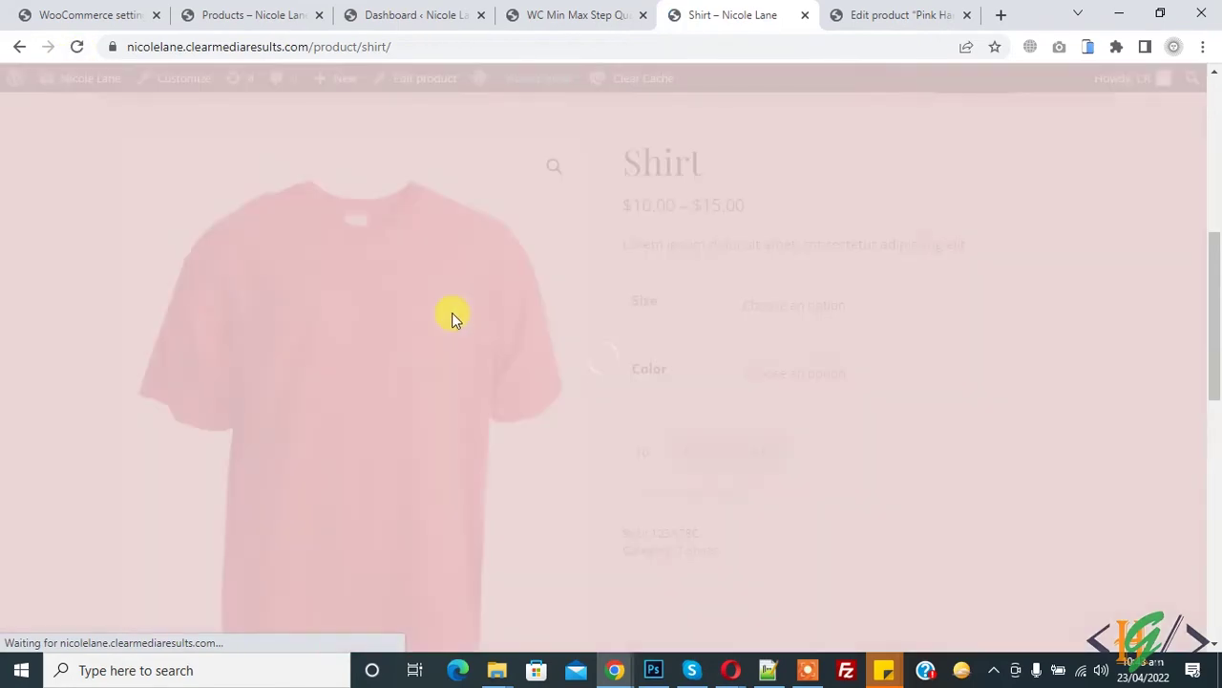
scroll(534, 315, "down", 1)
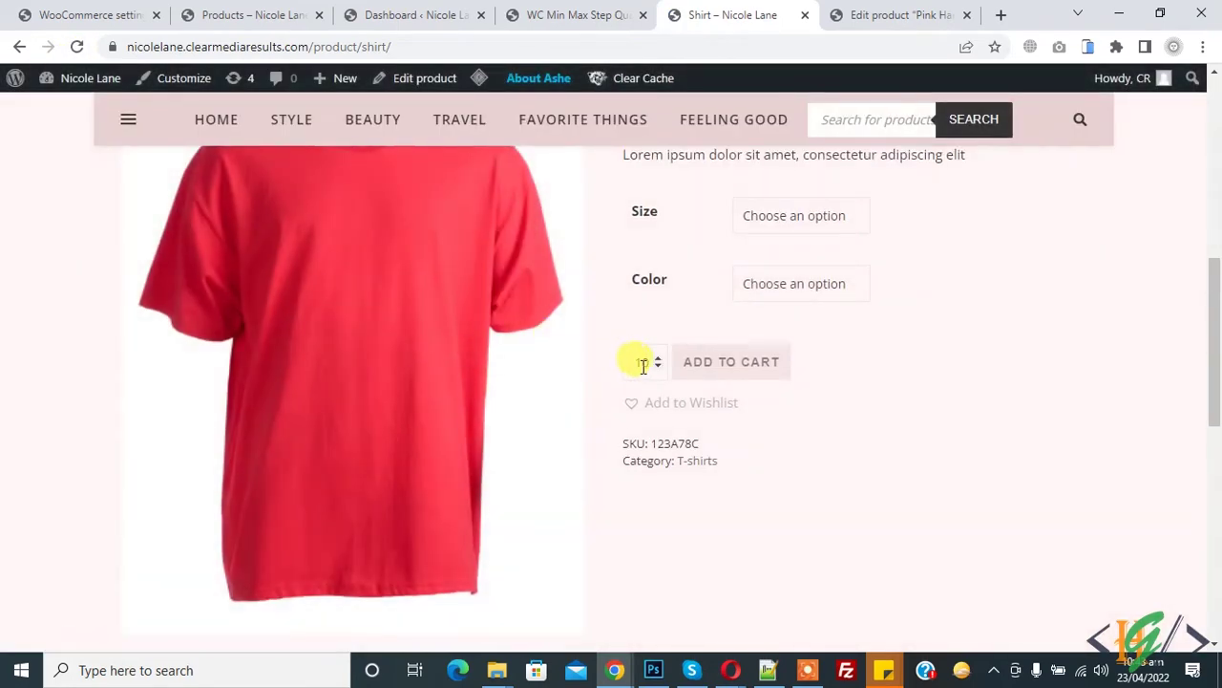
left_click(571, 15)
scroll(569, 291, "up", 4)
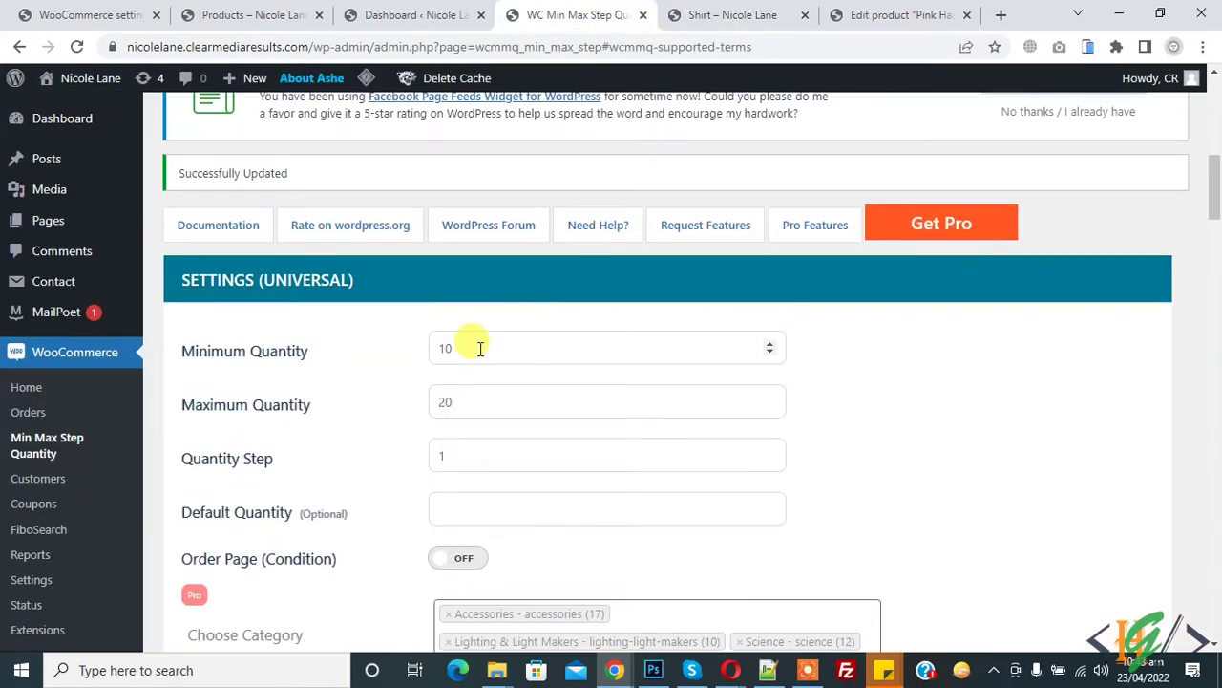
left_click(674, 26)
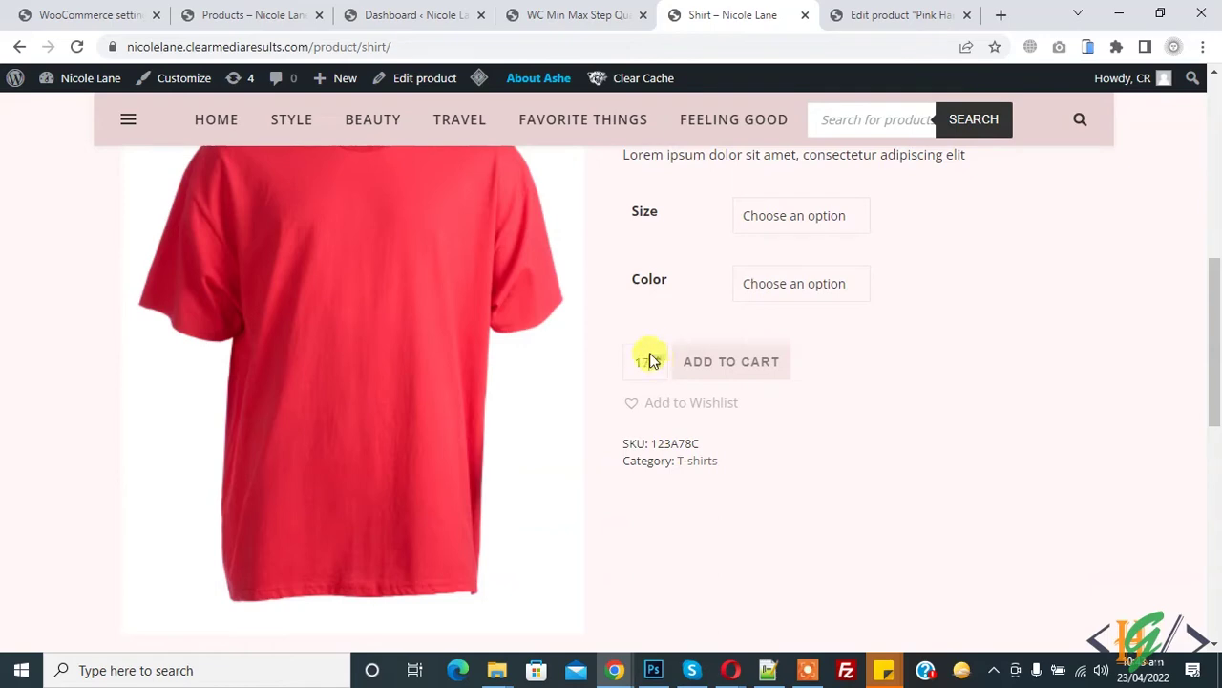
left_click(571, 16)
scroll(450, 284, "down", 2)
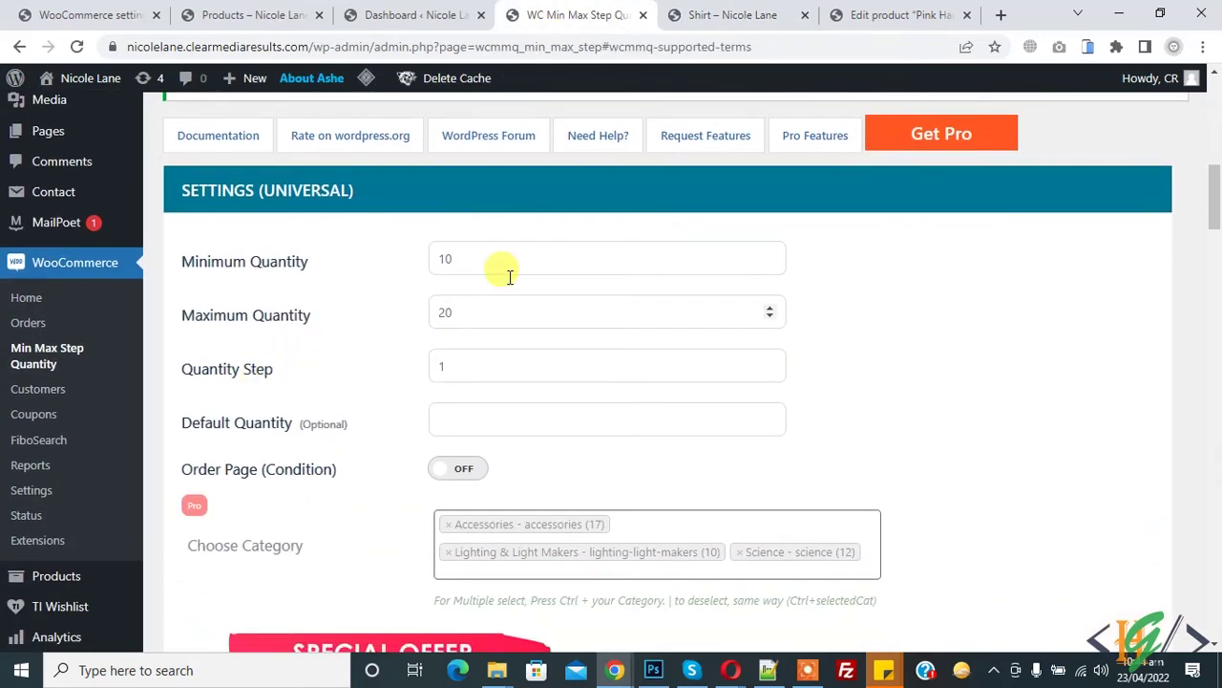
left_click(697, 9)
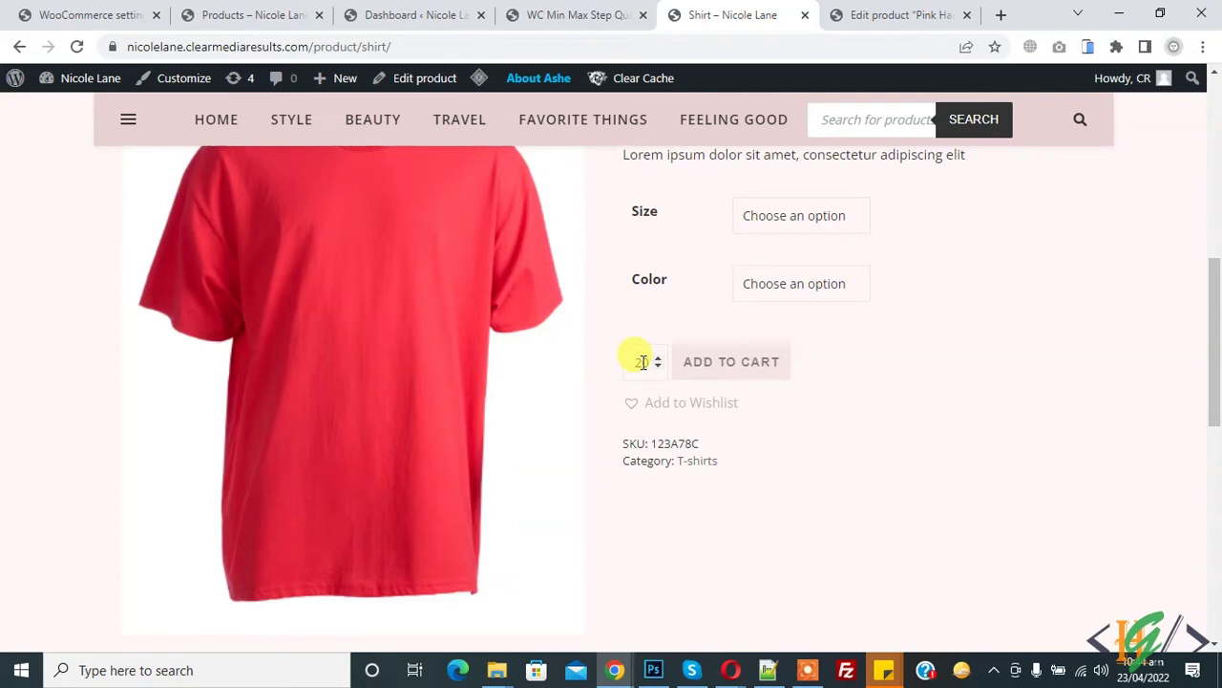
scroll(641, 361, "up", 1)
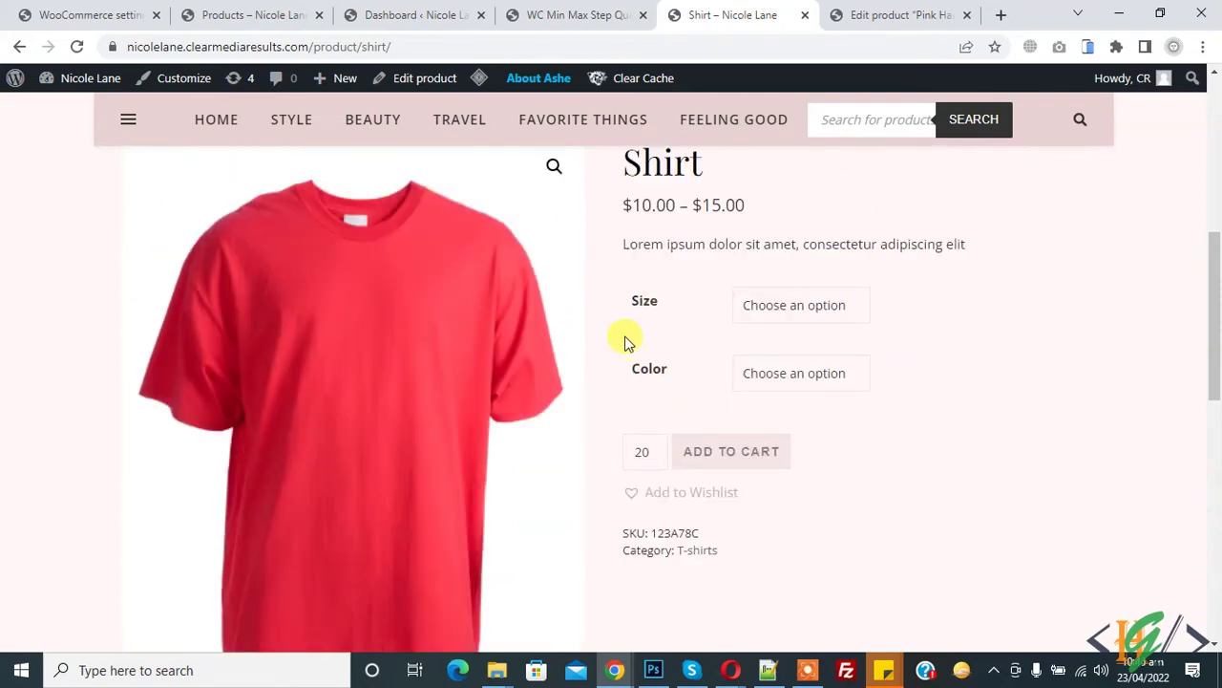
left_click(577, 14)
Add Handbag as a category term and expand its quantity fields.
scroll(573, 277, "down", 5)
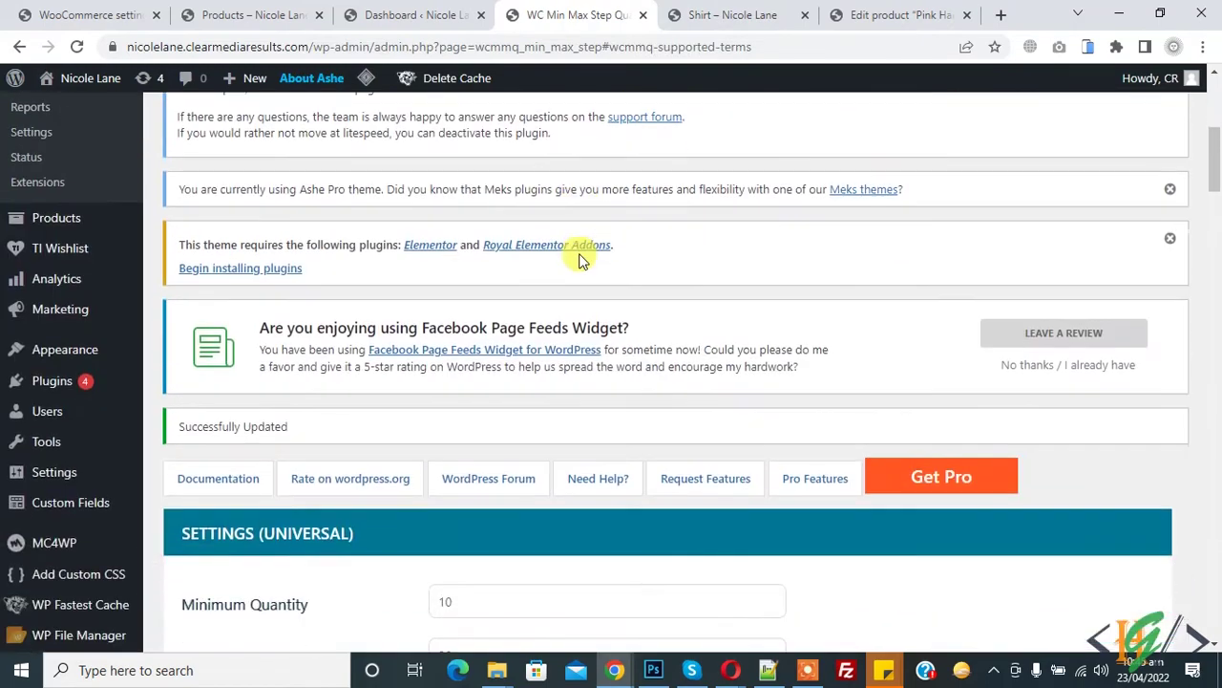
scroll(579, 260, "down", 14)
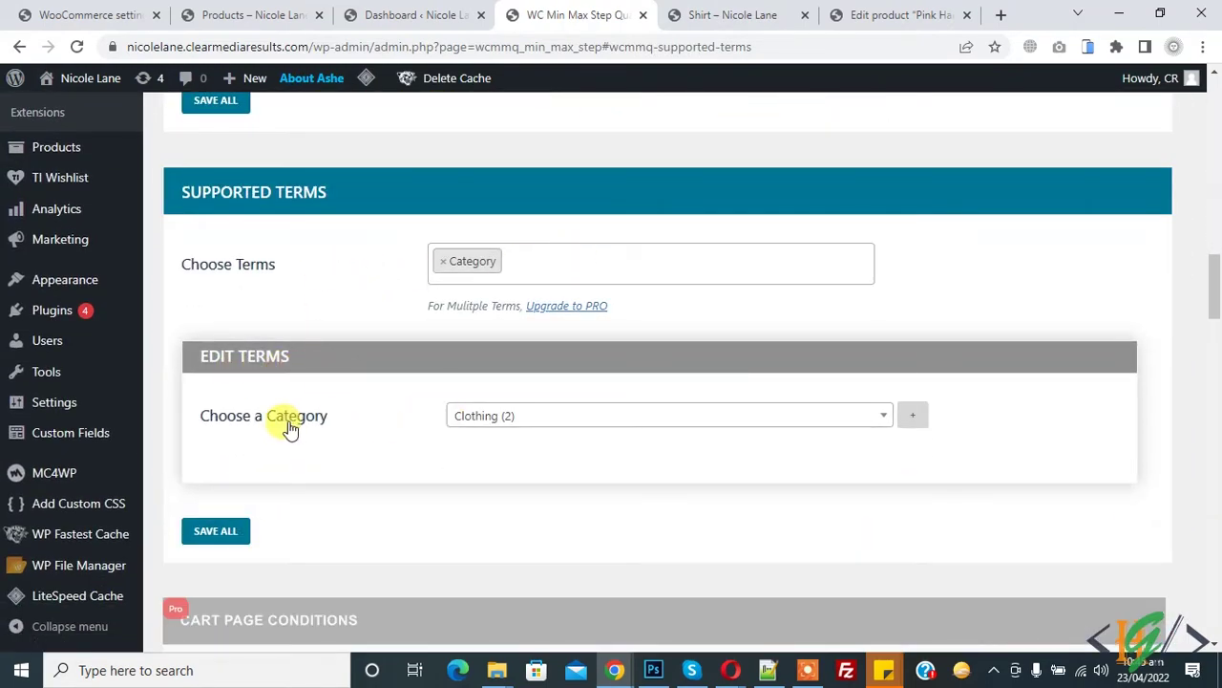
left_click(497, 417)
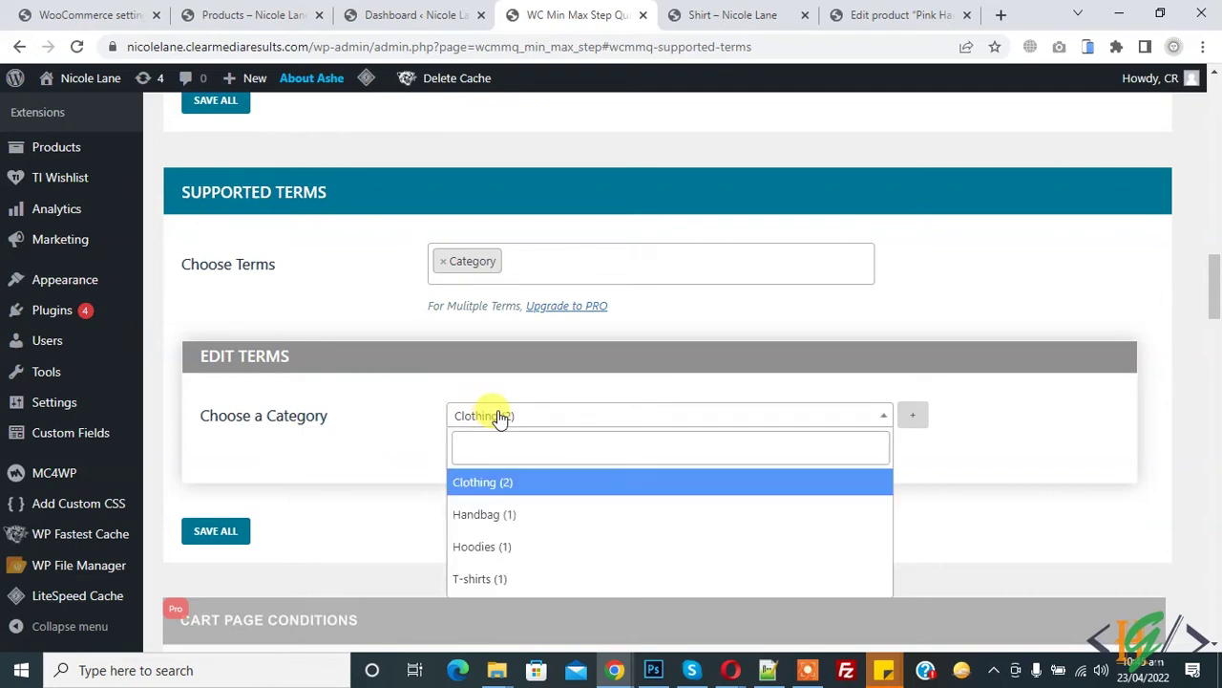
left_click(508, 517)
left_click(915, 418)
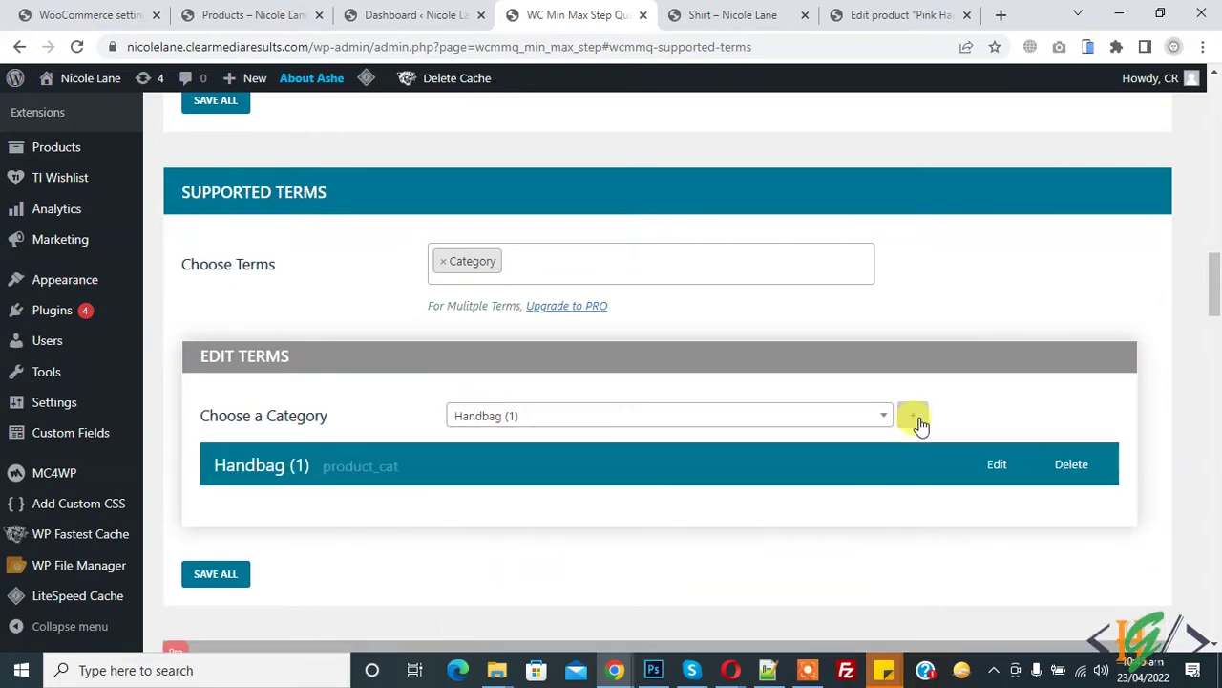
left_click(997, 466)
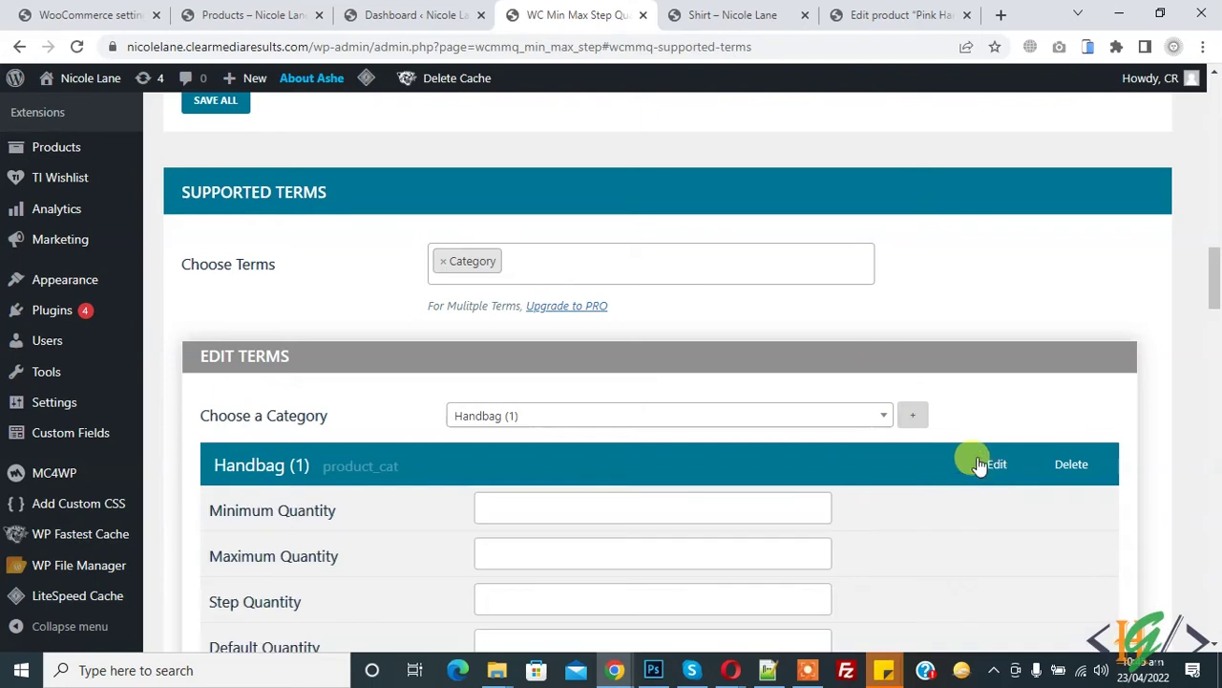
Add Hoodies as a category term and expand its quantity fields.
scroll(832, 398, "down", 2)
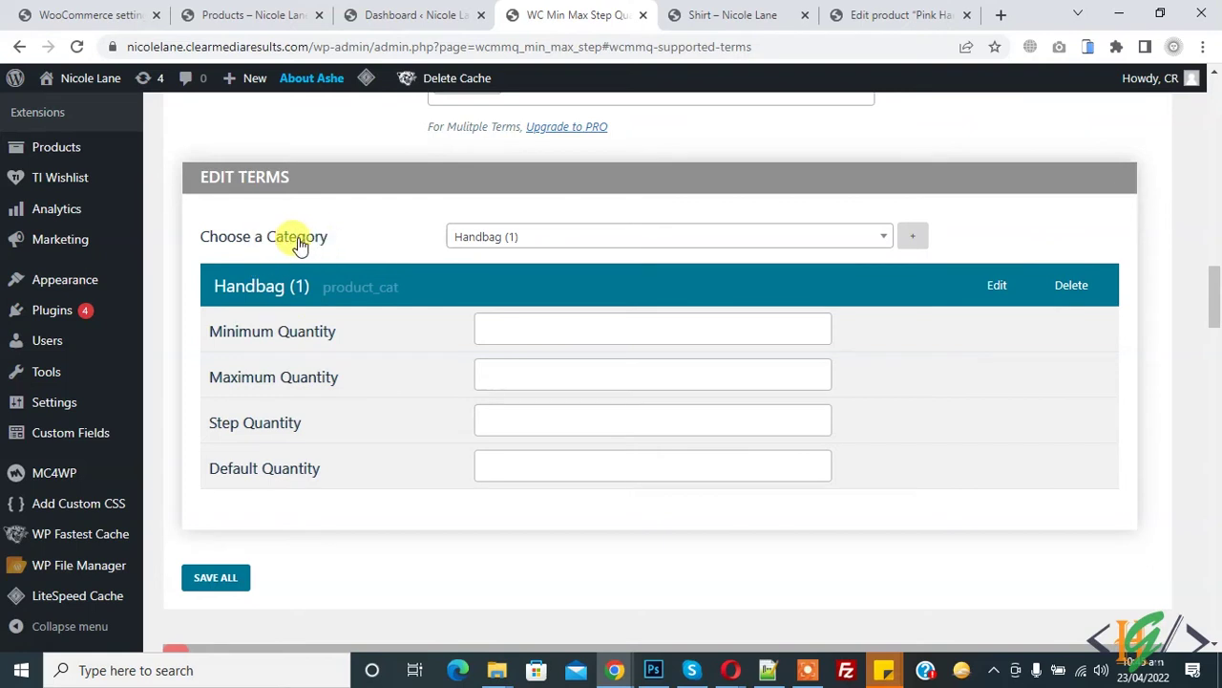
left_click(497, 241)
left_click(498, 336)
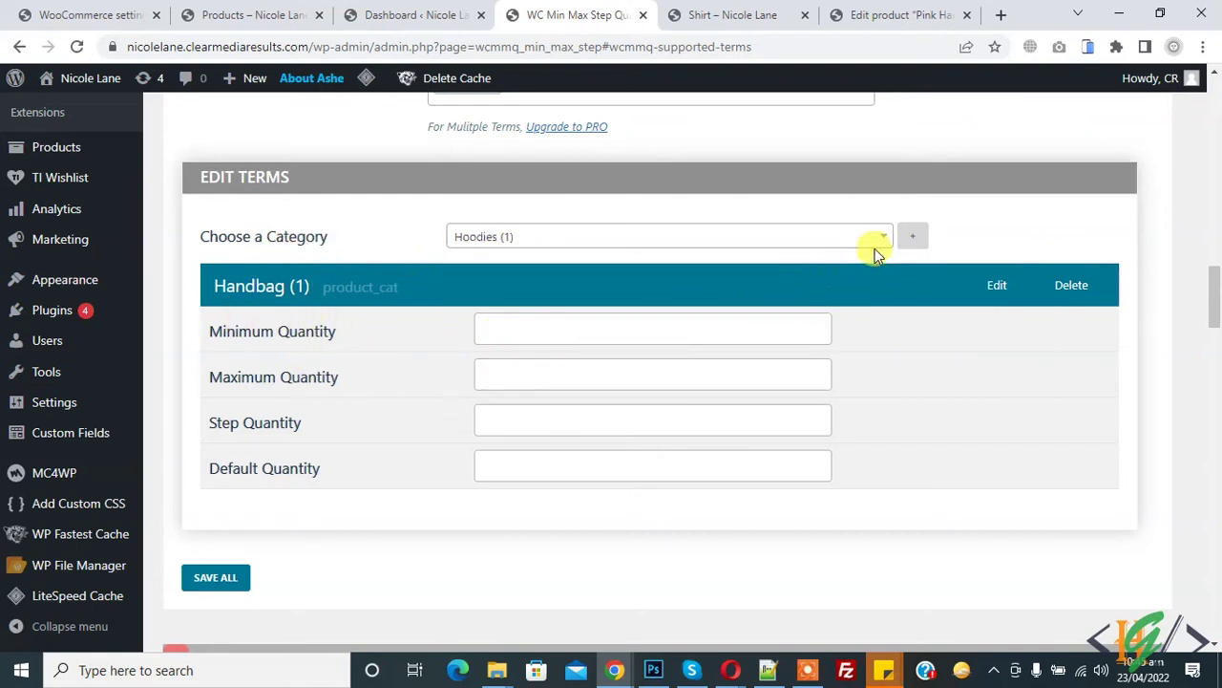
left_click(916, 241)
left_click(587, 285)
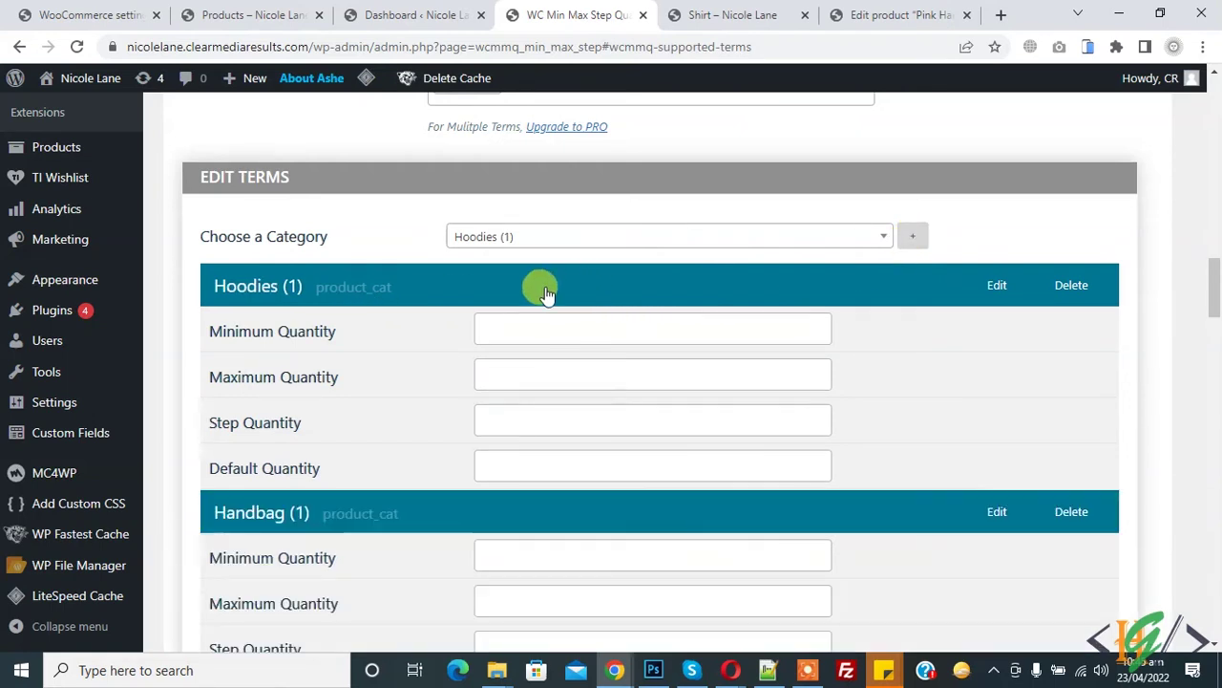
left_click(462, 299)
Scroll through the settings to review the category terms and universal values (min 10, max 20, step 1).
scroll(465, 299, "down", 5)
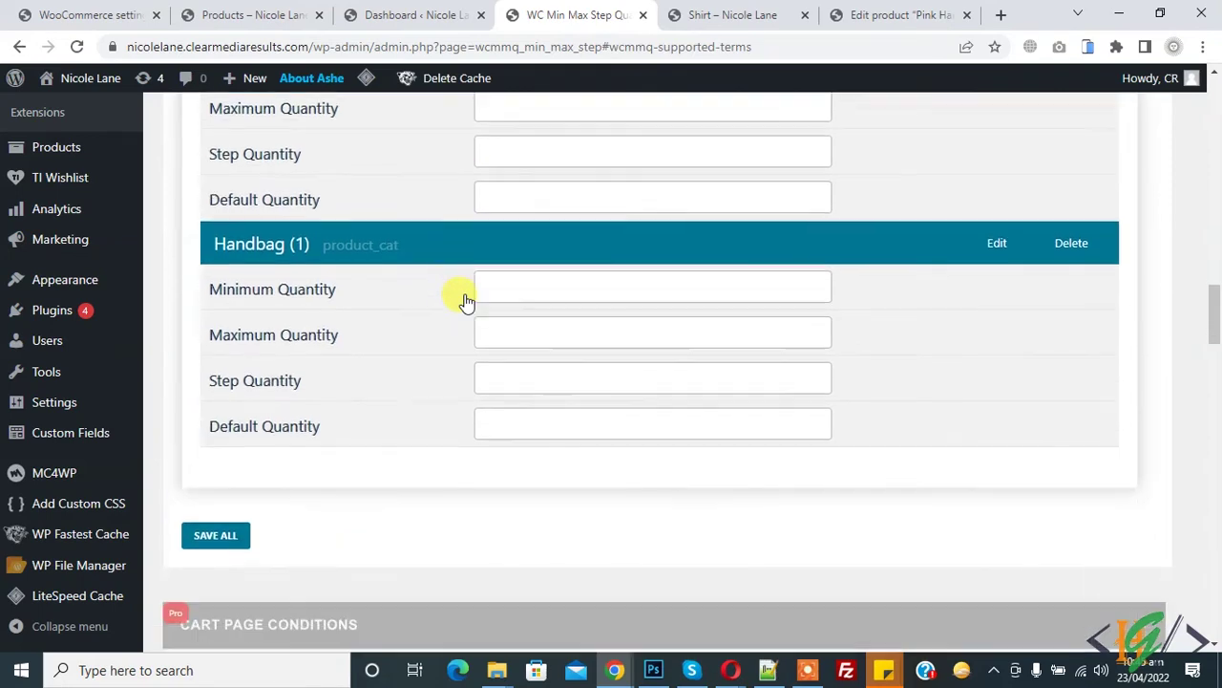
scroll(465, 298, "down", 10)
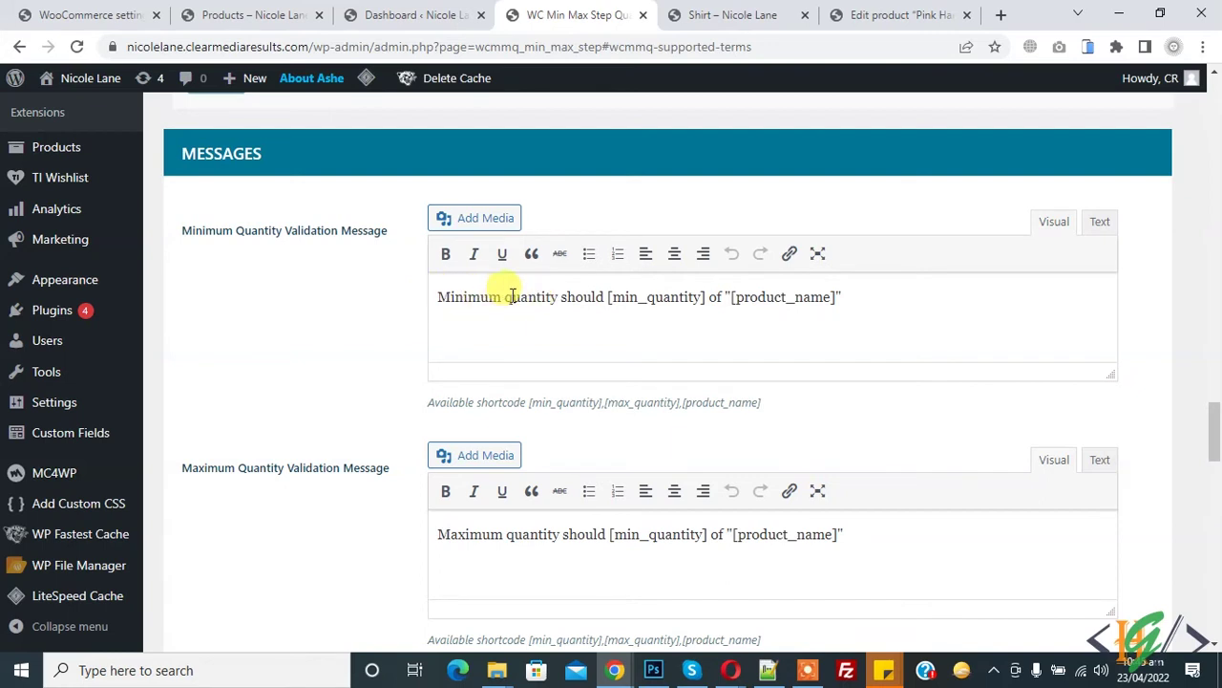
scroll(439, 350, "down", 3)
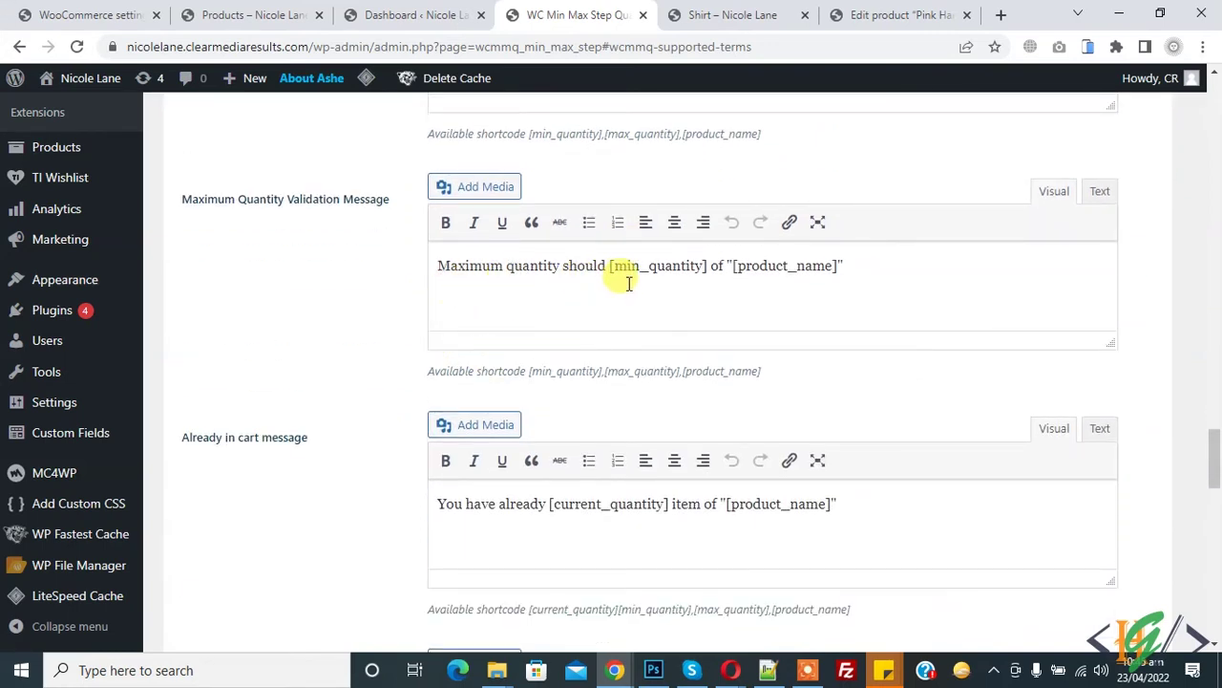
scroll(565, 284, "down", 2)
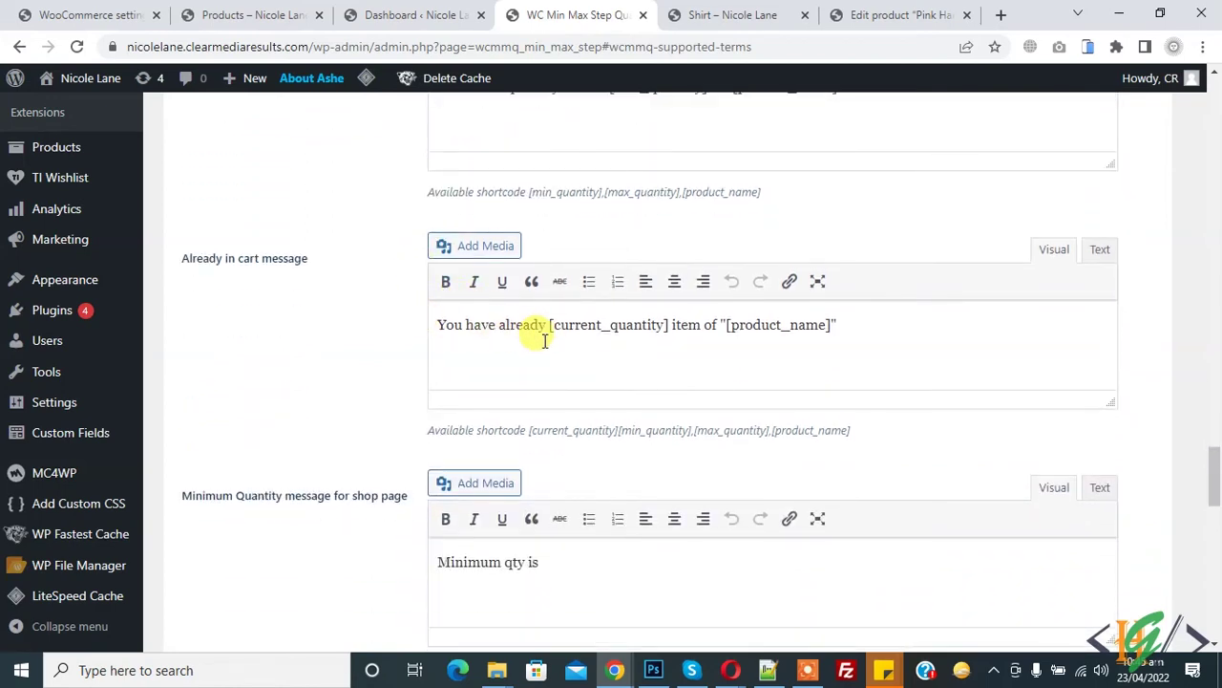
scroll(544, 341, "down", 15)
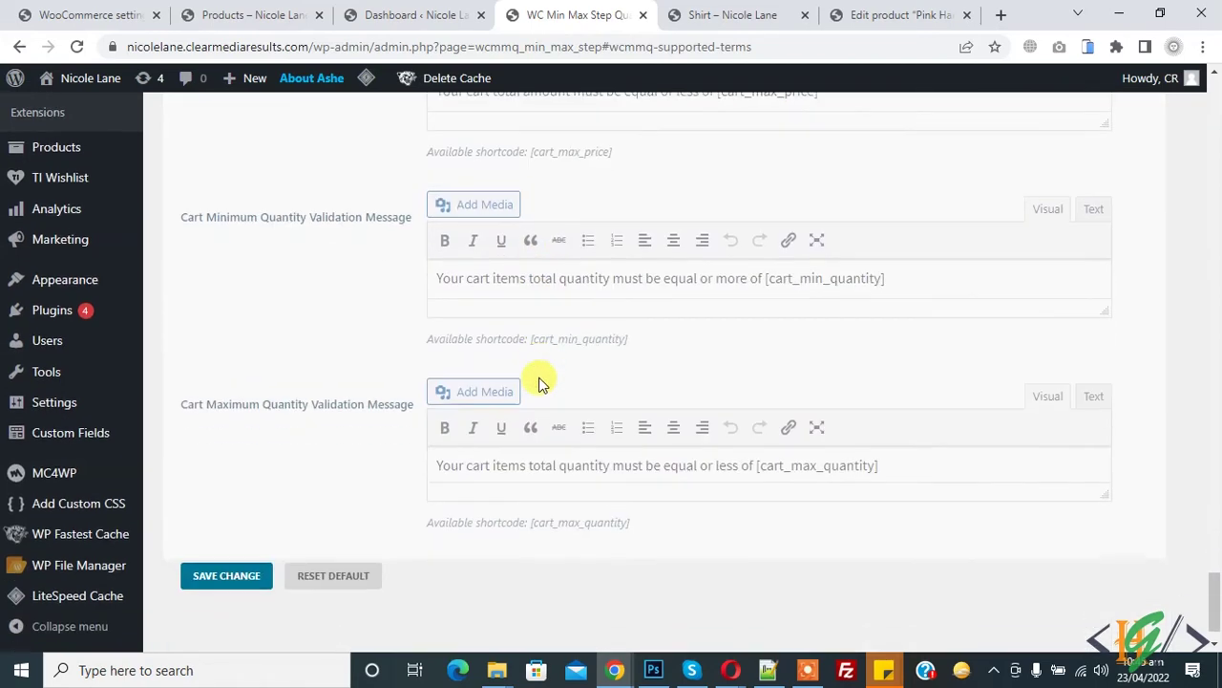
scroll(715, 404, "up", 20)
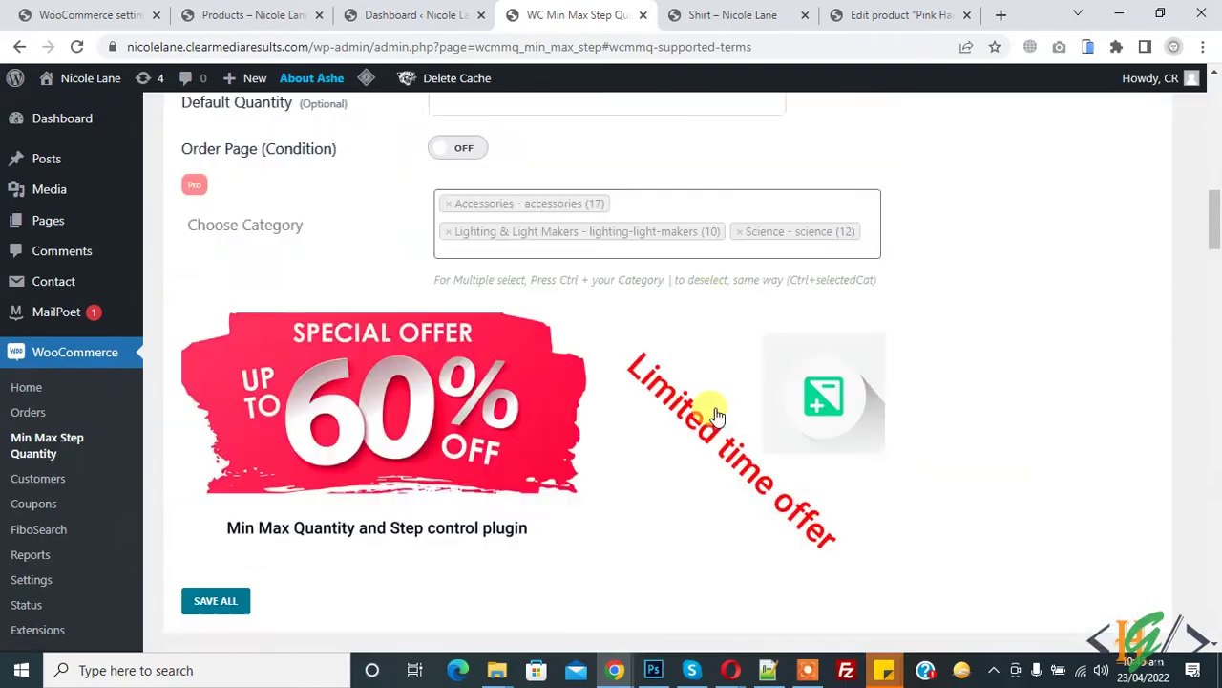
scroll(715, 414, "down", 5)
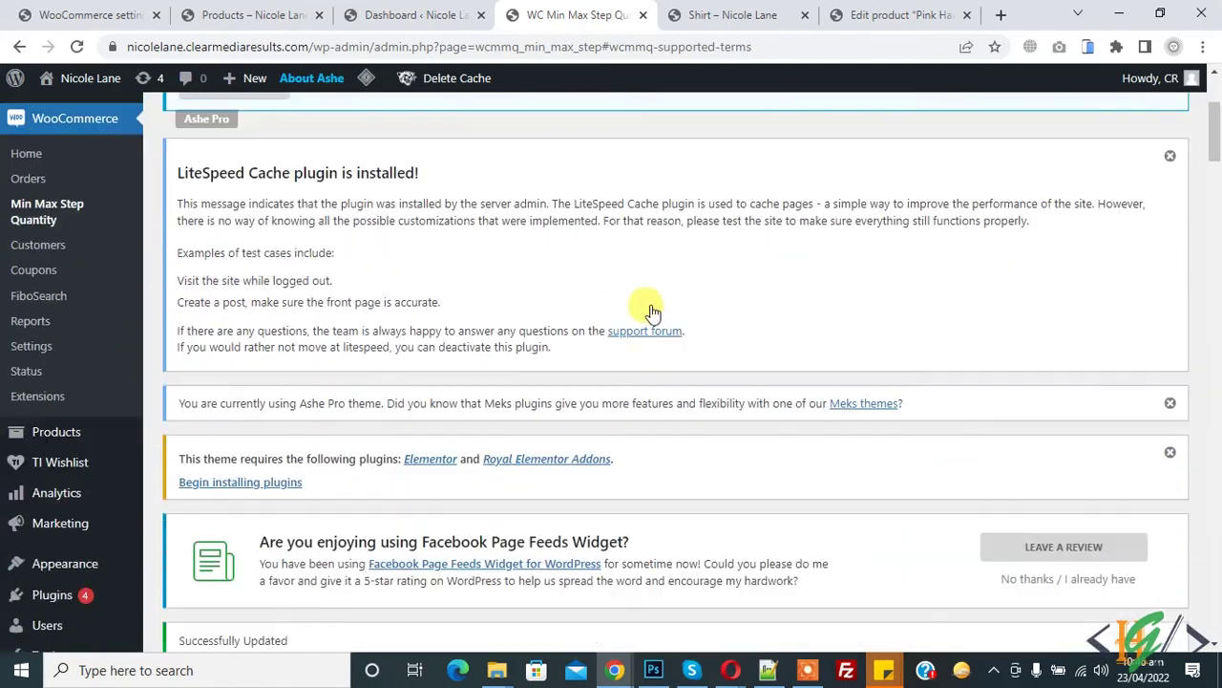
scroll(616, 312, "down", 5)
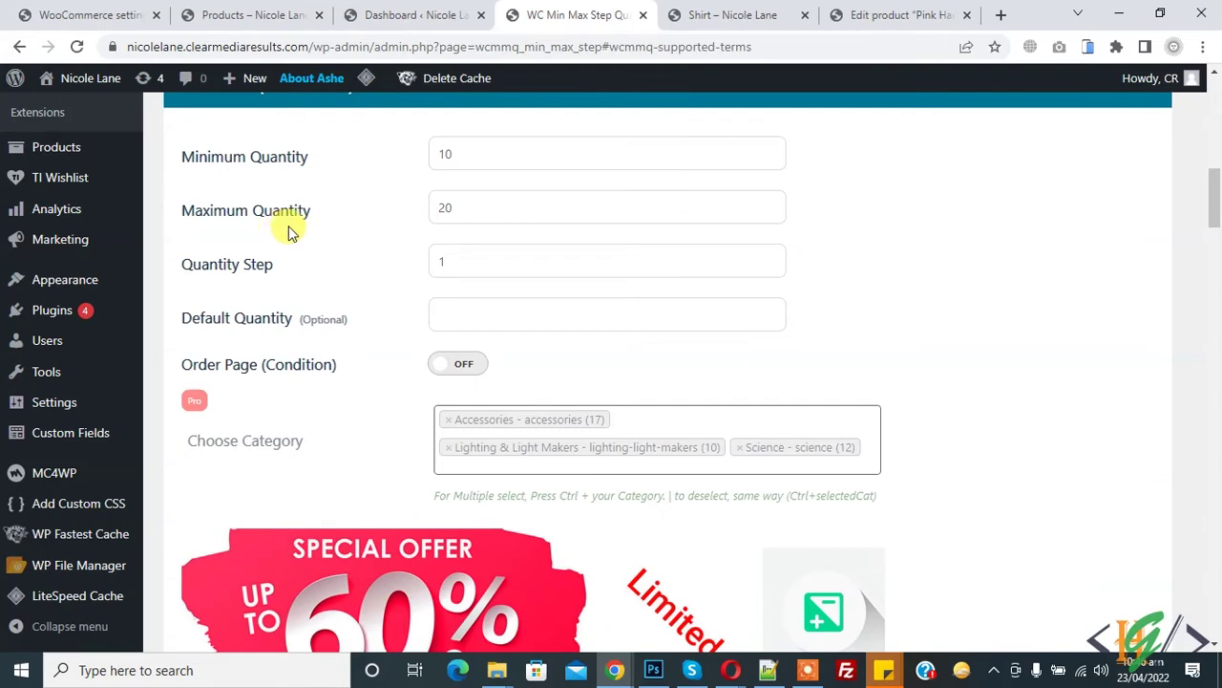
scroll(384, 314, "up", 3)
scroll(383, 346, "up", 2)
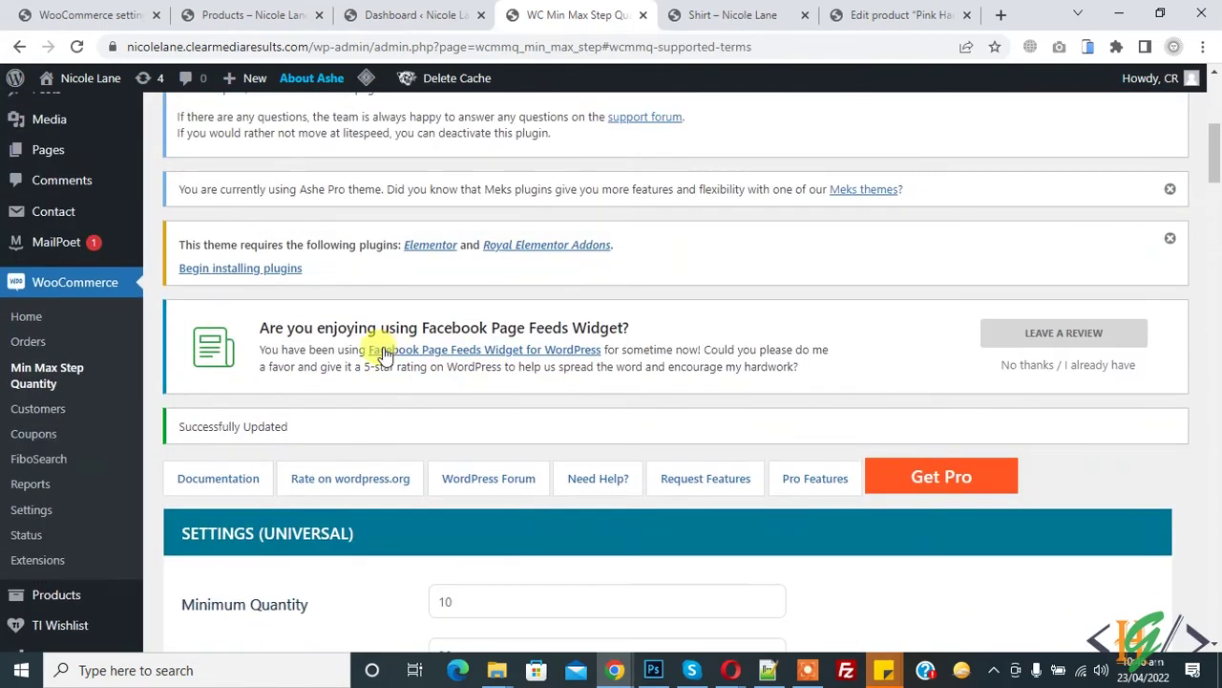
scroll(506, 239, "down", 3)
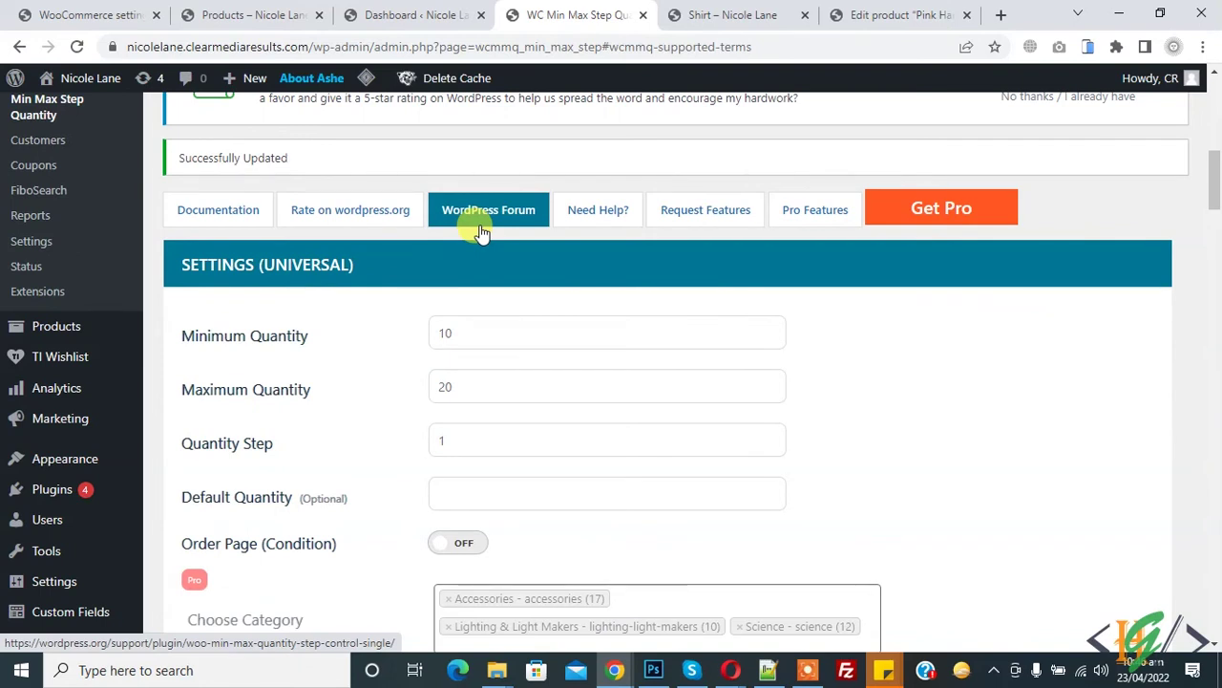
mouse_move(41, 324)
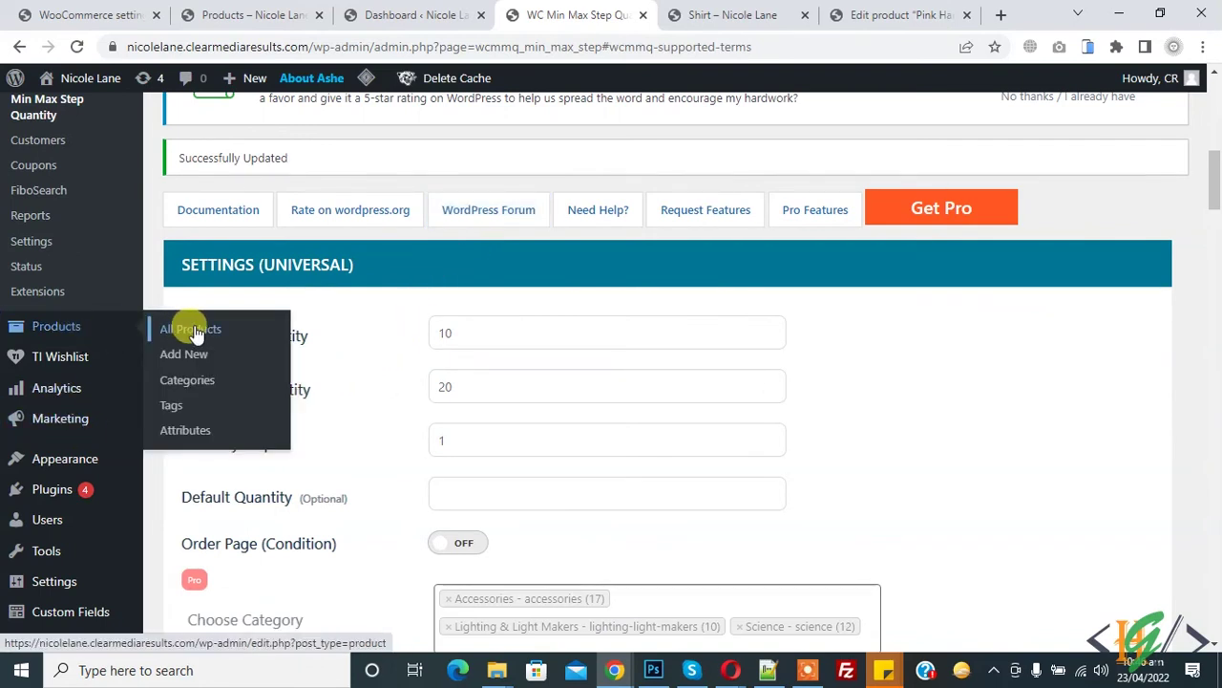
Open the Pink Sweater from All Products for editing and locate its Product data box.
left_click(590, 220)
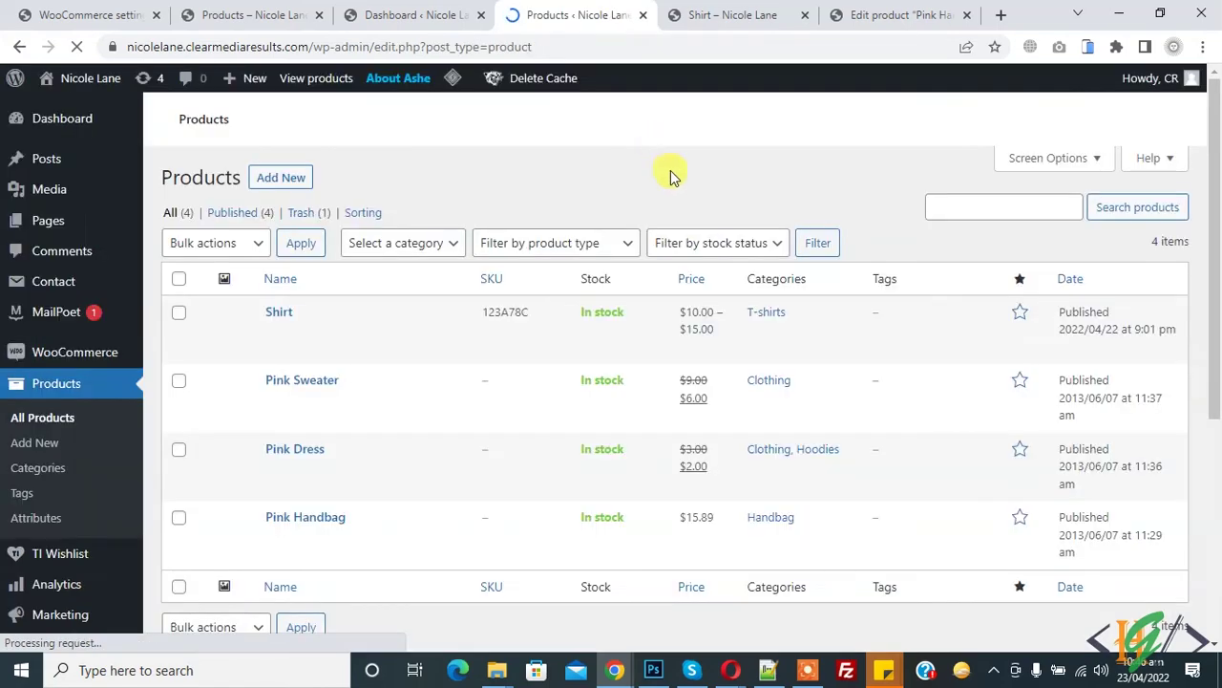
scroll(453, 267, "down", 10)
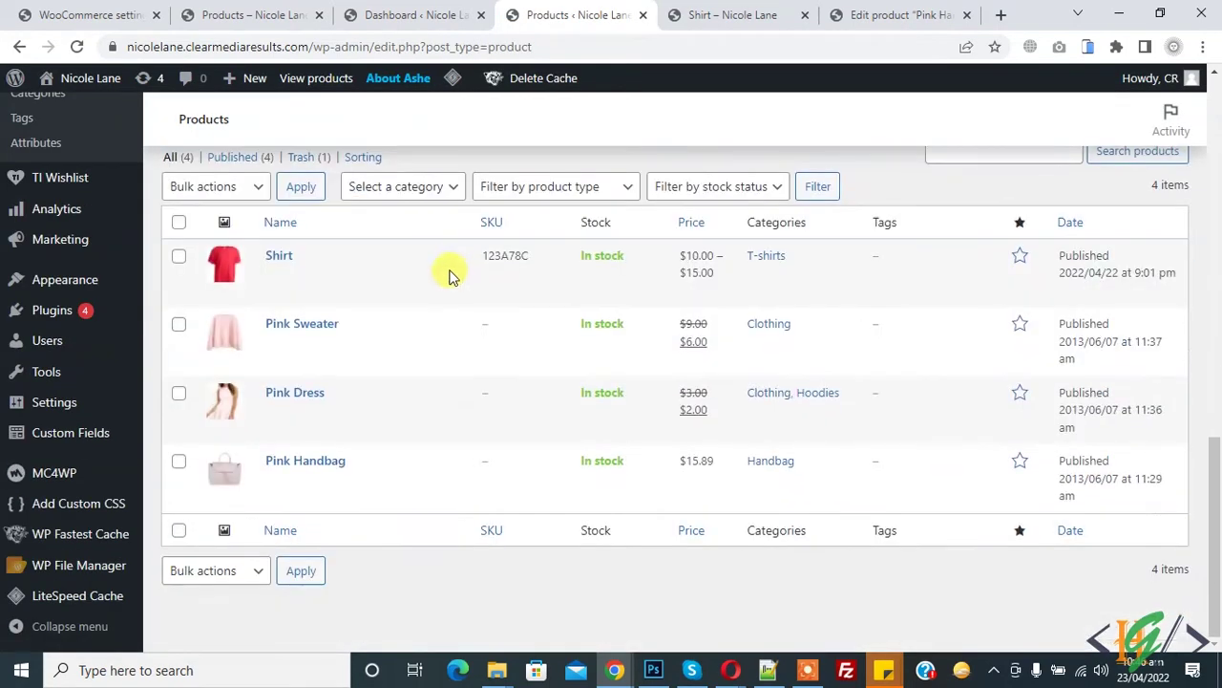
left_click(321, 346)
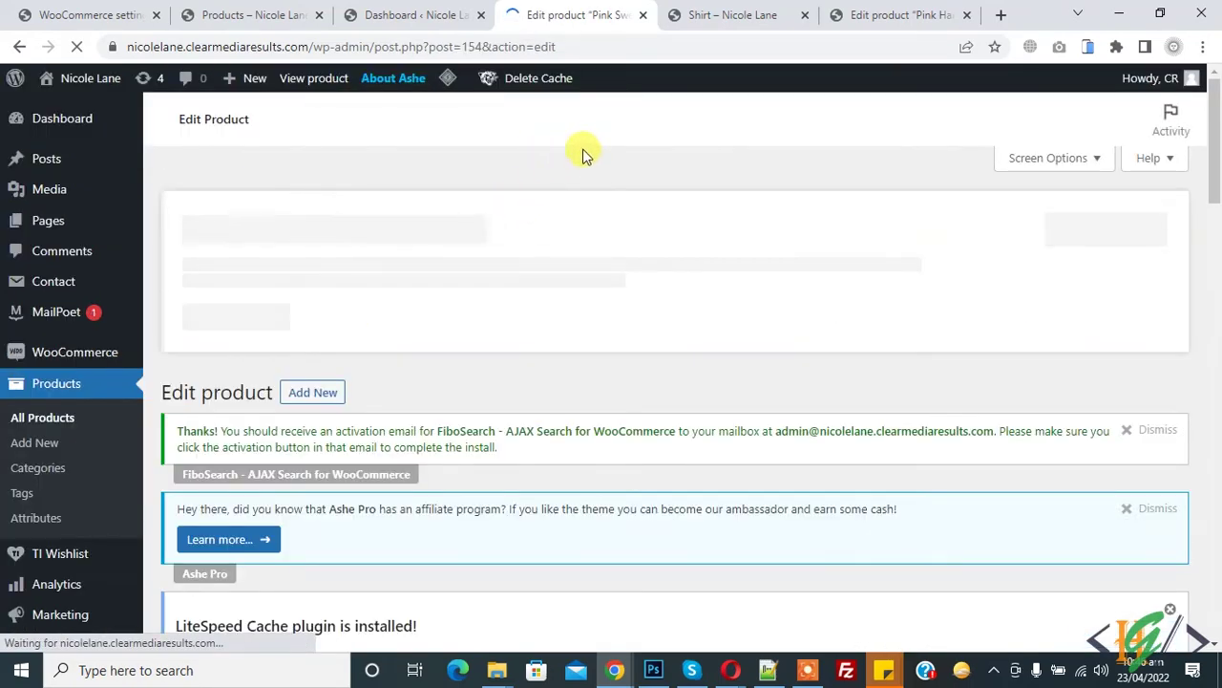
scroll(584, 153, "down", 15)
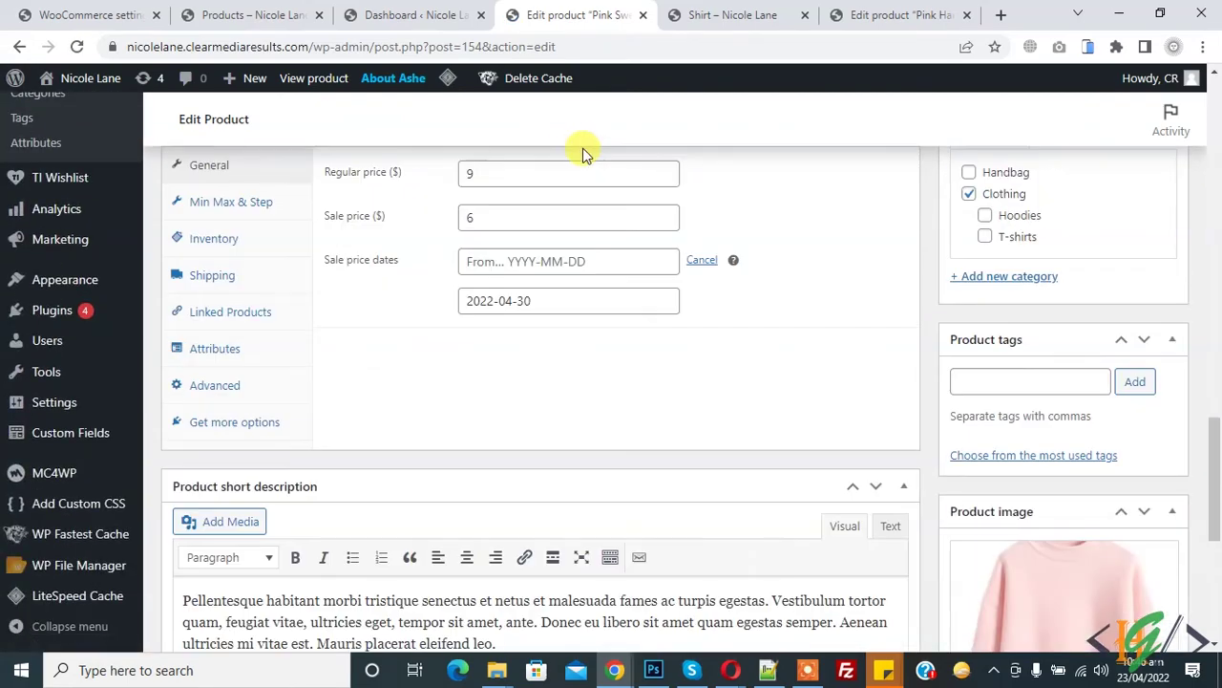
scroll(583, 153, "up", 1)
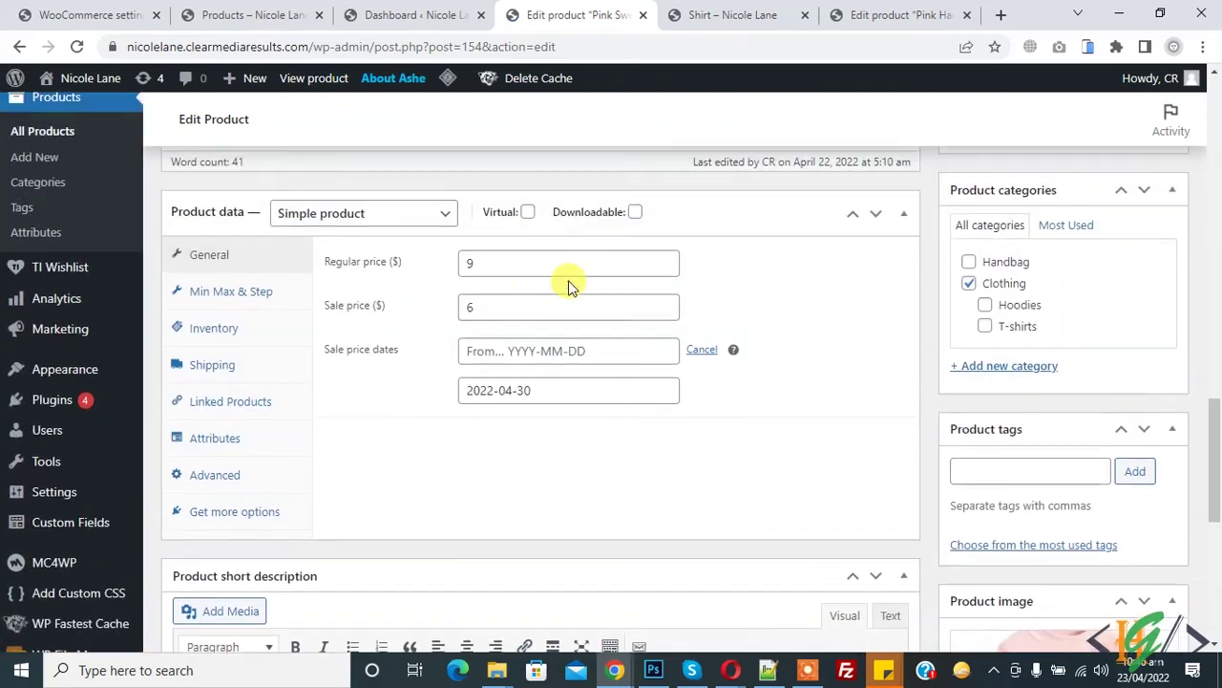
In the Min Max & Step tab, give Pink Sweater min 5, max 10, step 2, and update.
left_click(237, 305)
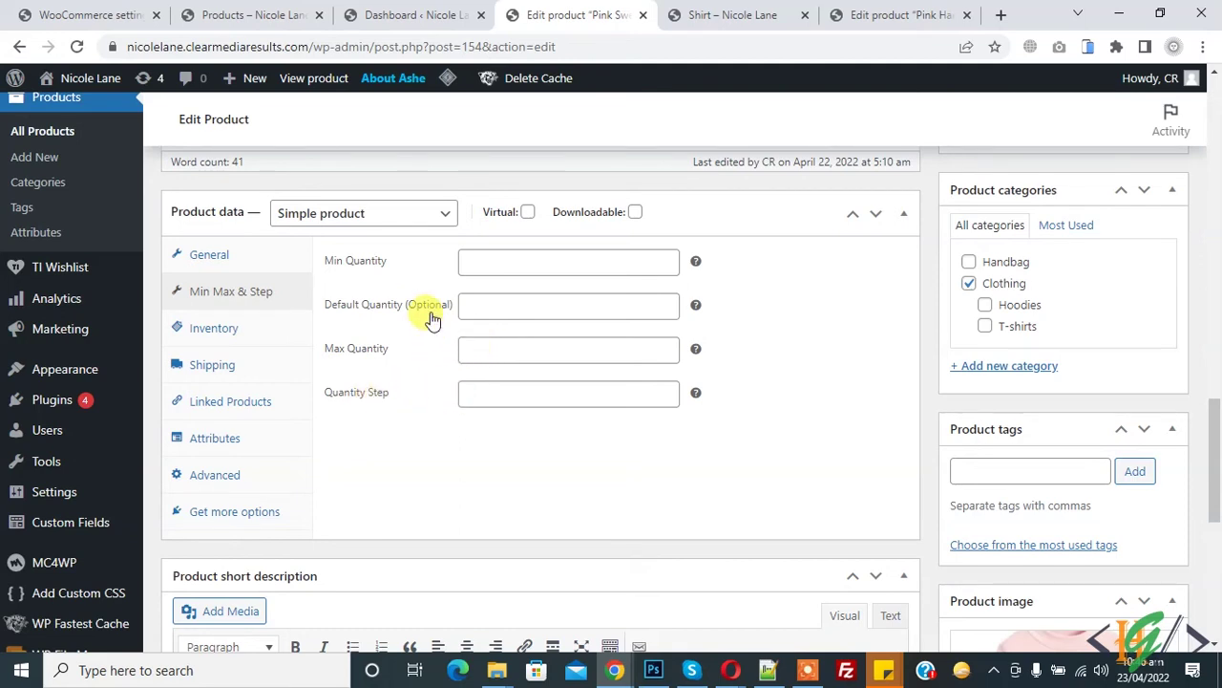
left_click(475, 264)
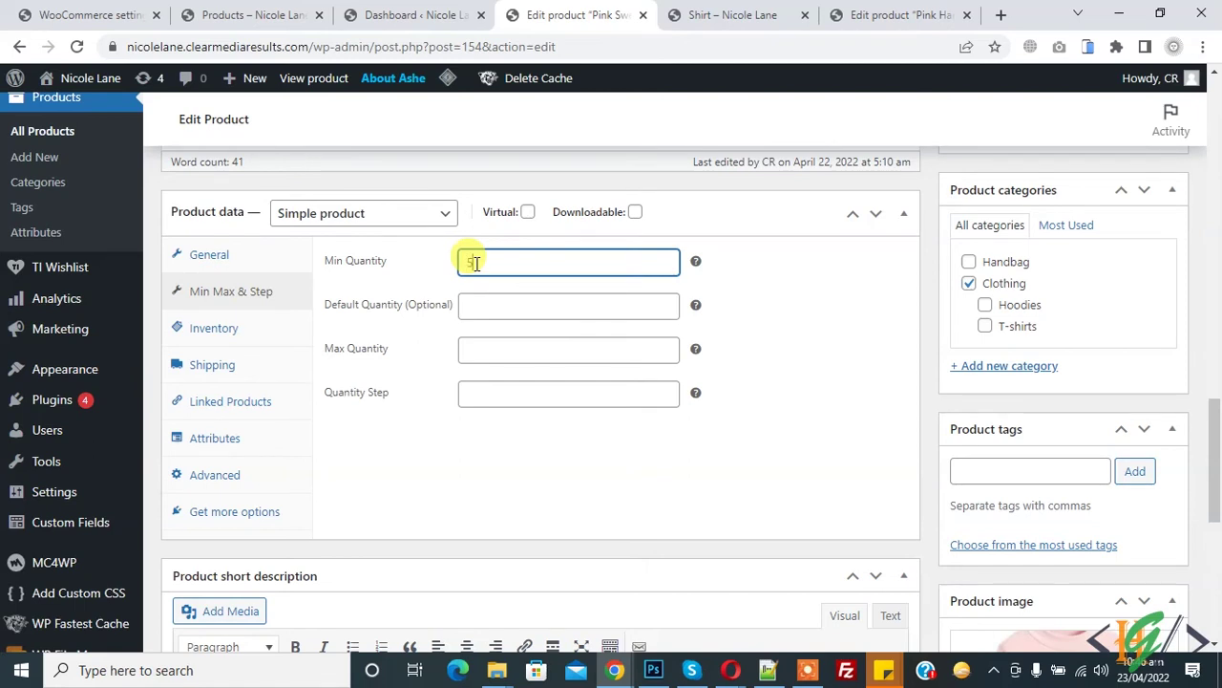
left_click(484, 352)
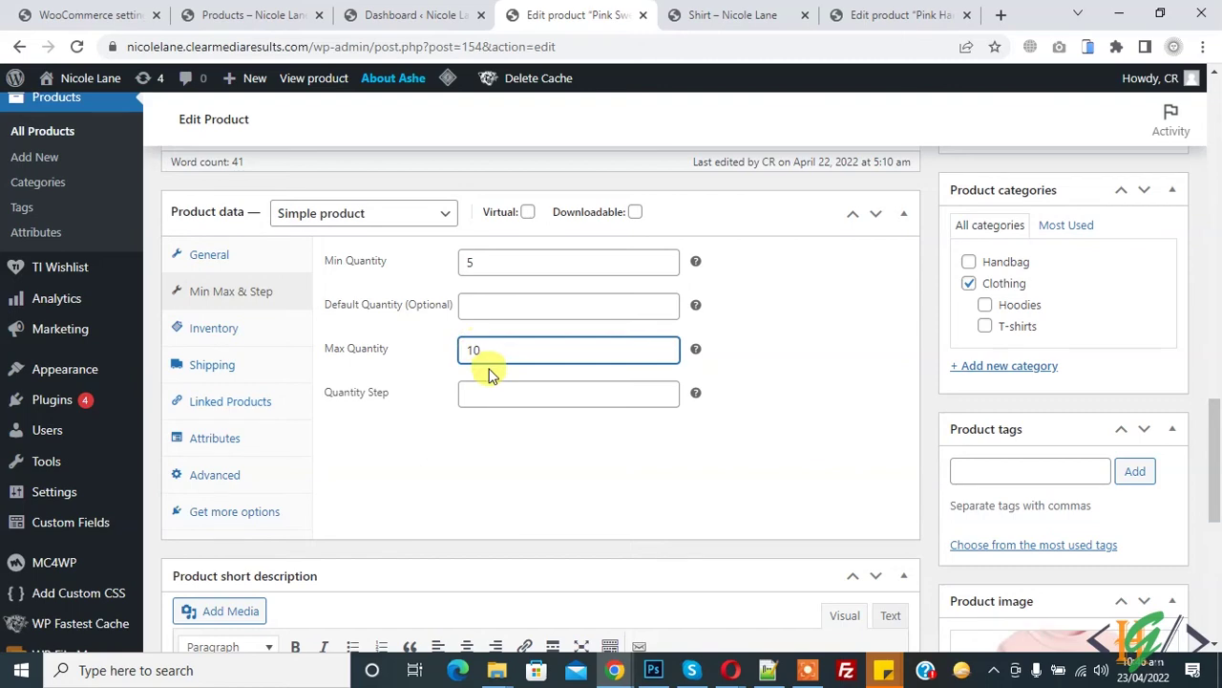
left_click(488, 397)
type("2")
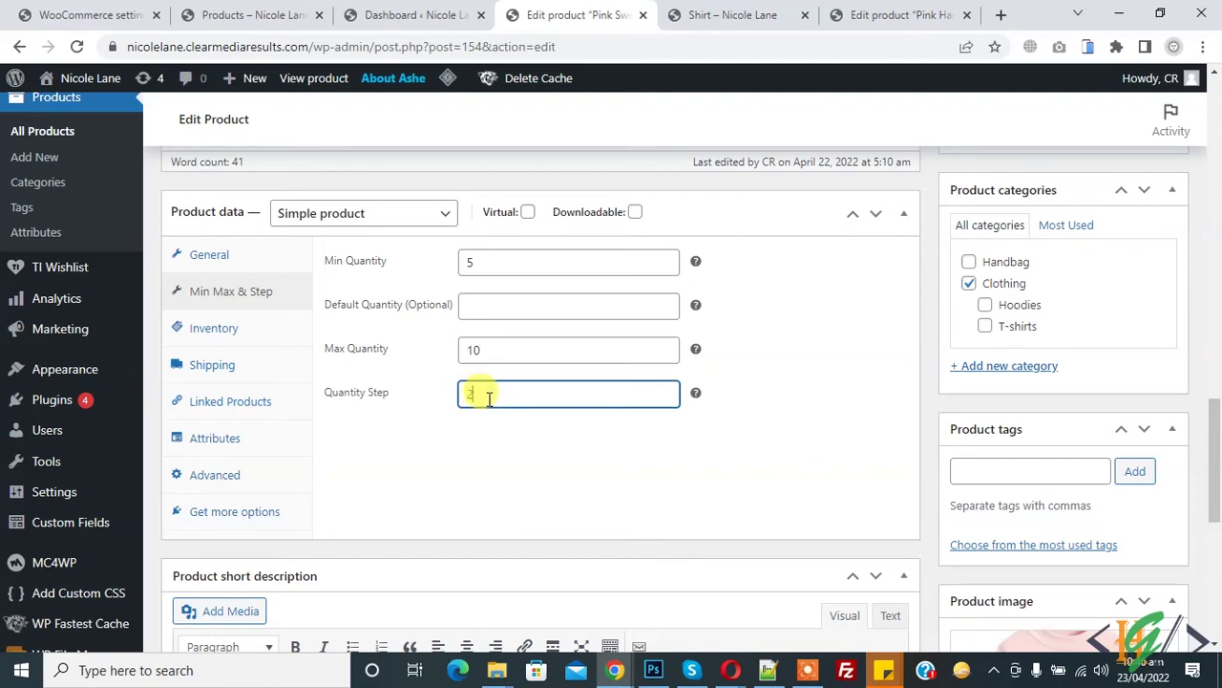
scroll(945, 387, "up", 3)
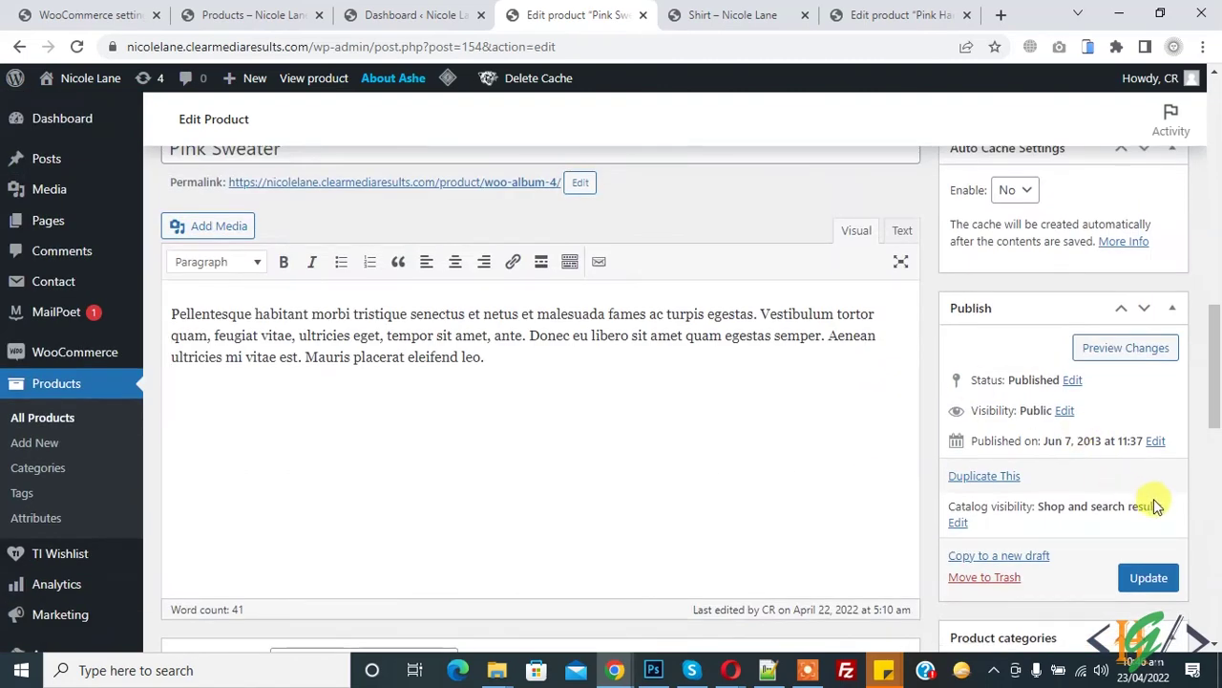
scroll(1137, 478, "down", 2)
left_click(1138, 399)
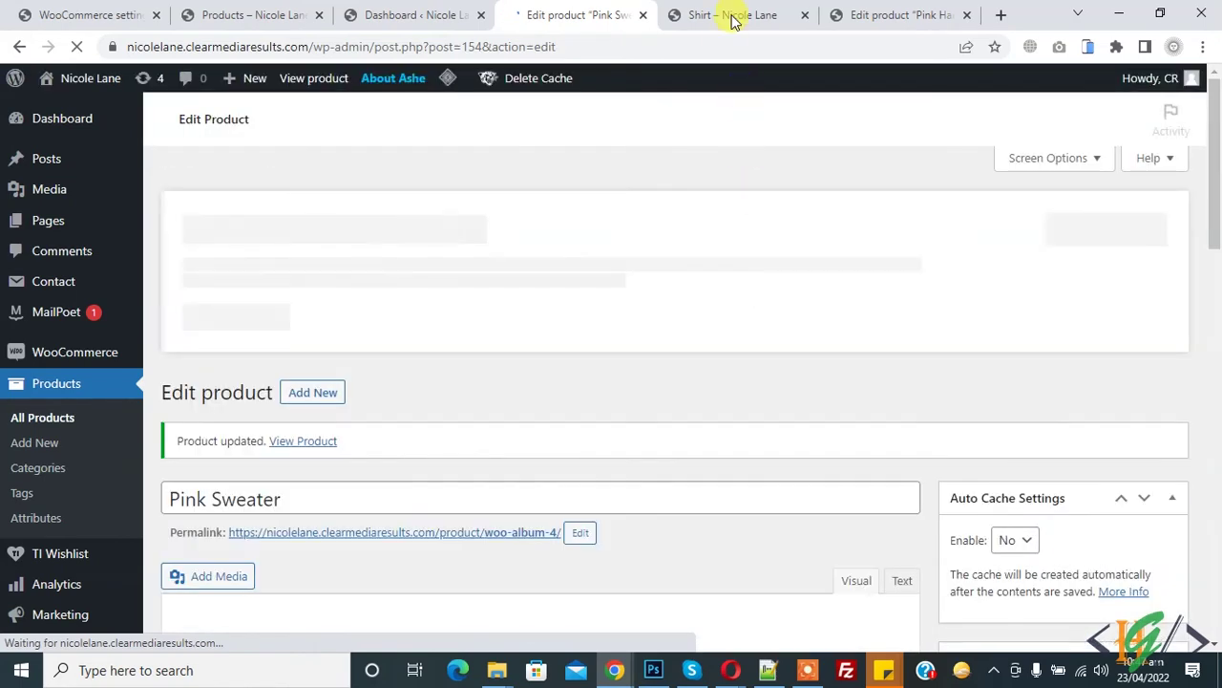
Reload the storefront and open the Pink Sweater product page, its quantity starting at 5.
left_click(731, 13)
scroll(341, 273, "up", 5)
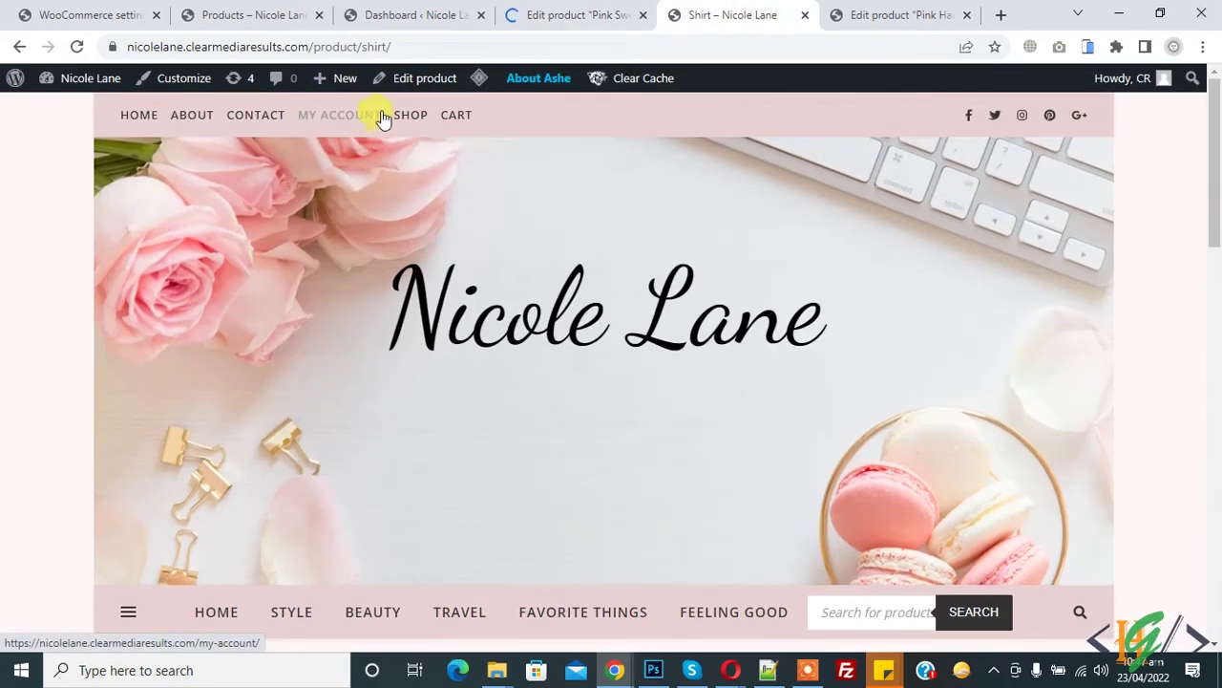
key("F5")
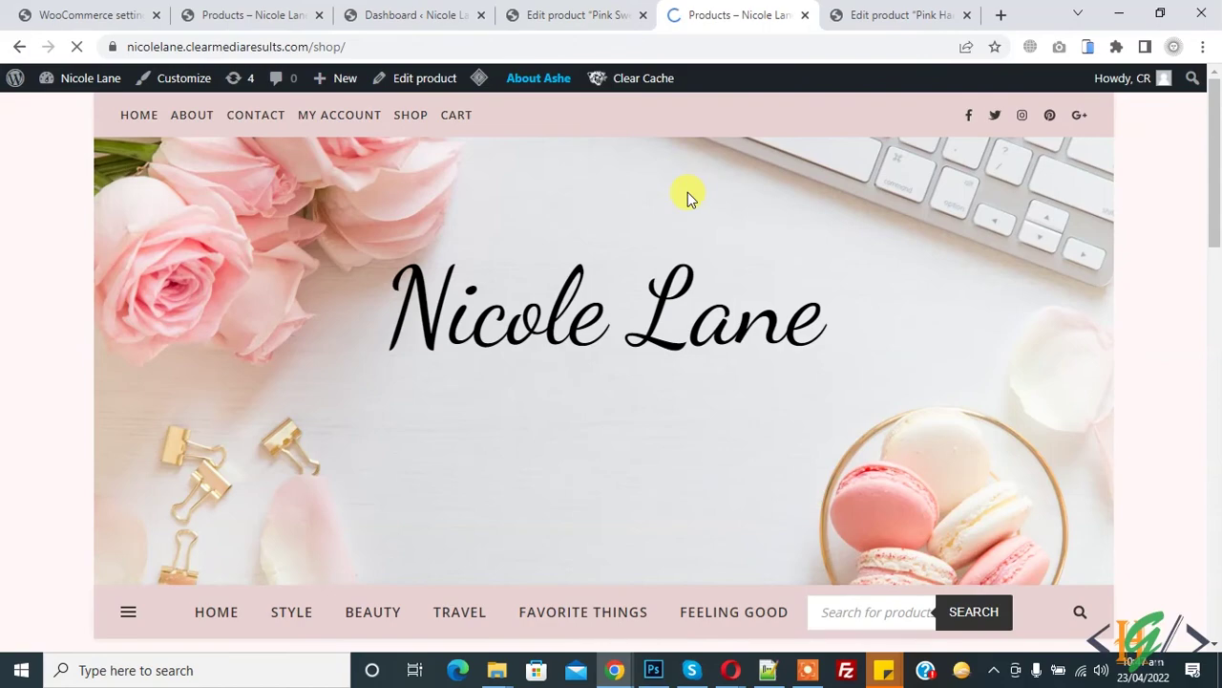
scroll(682, 194, "down", 7)
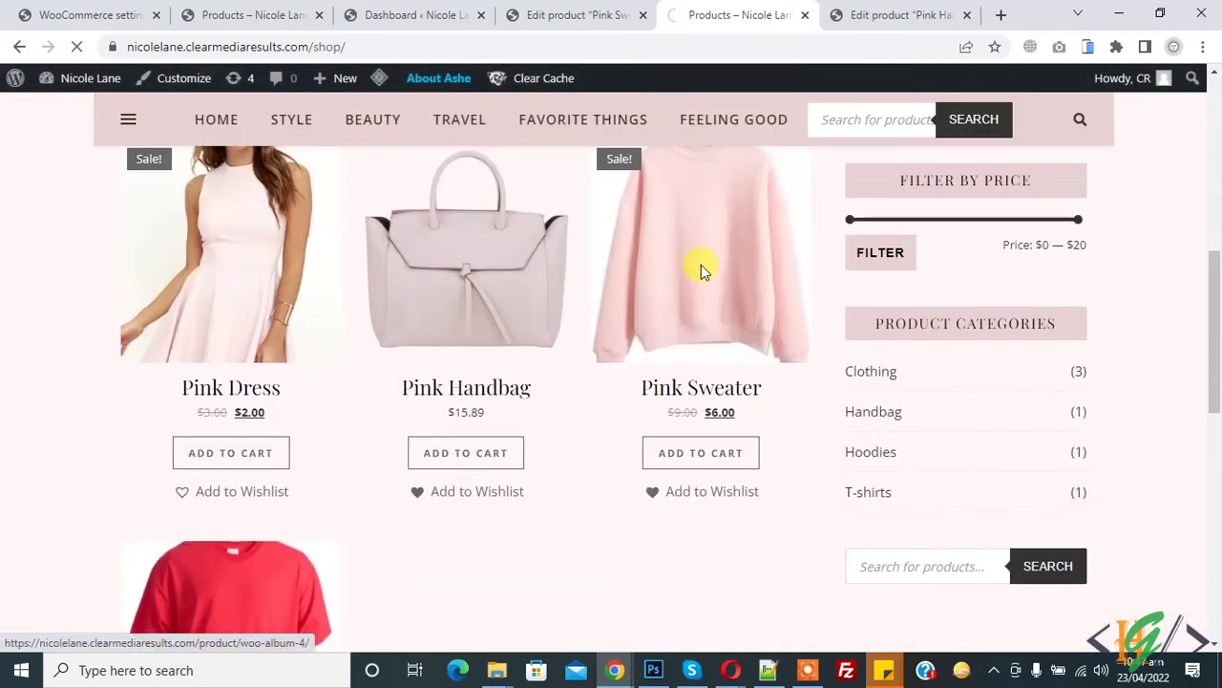
left_click(701, 266)
scroll(745, 271, "down", 6)
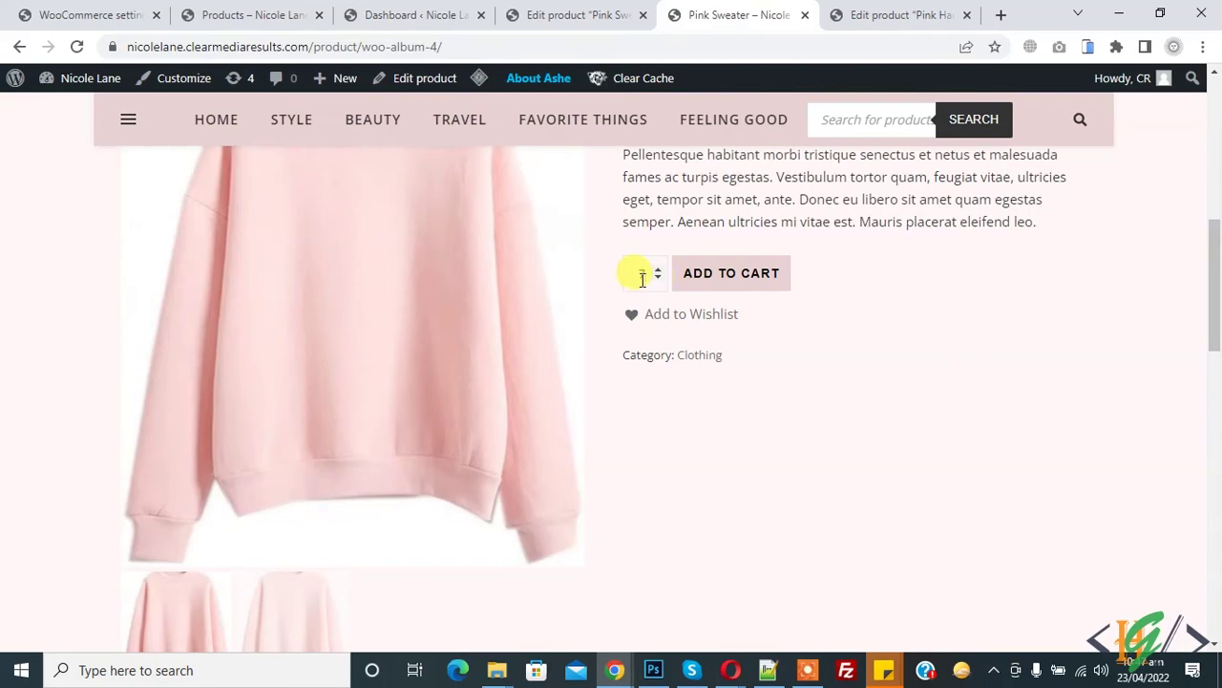
Recheck the Pink Sweater's Min Max & Step values in the admin editor.
left_click(573, 15)
scroll(627, 363, "down", 10)
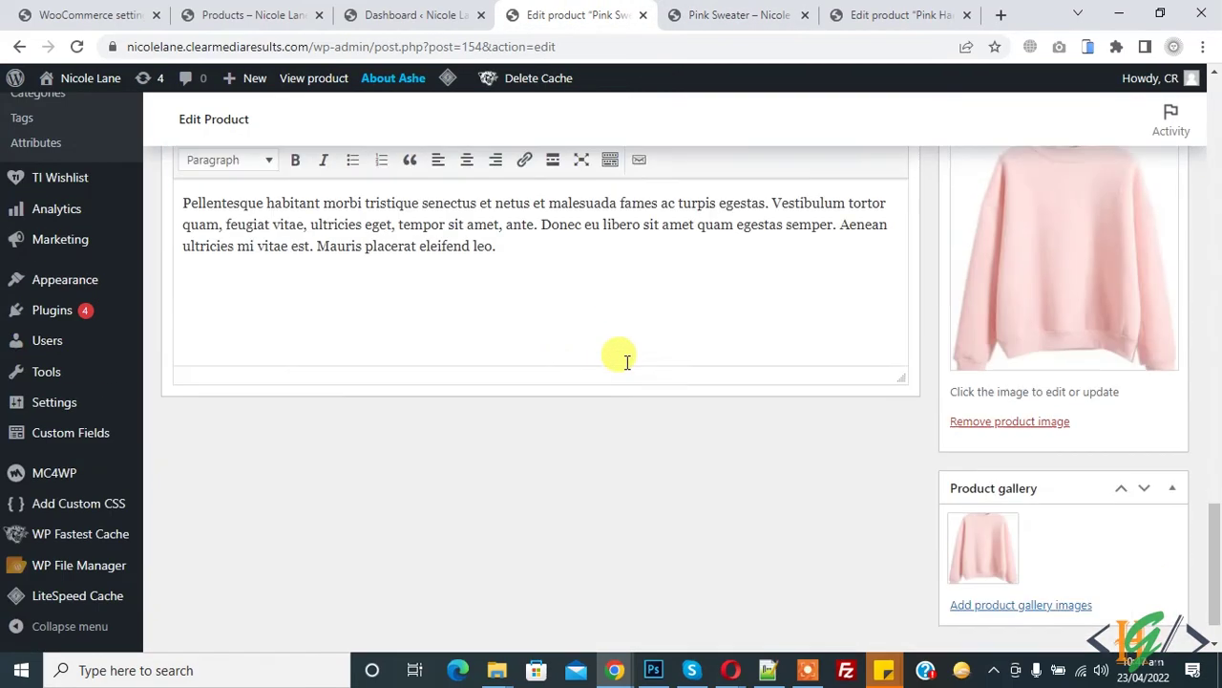
scroll(611, 363, "up", 5)
left_click(205, 254)
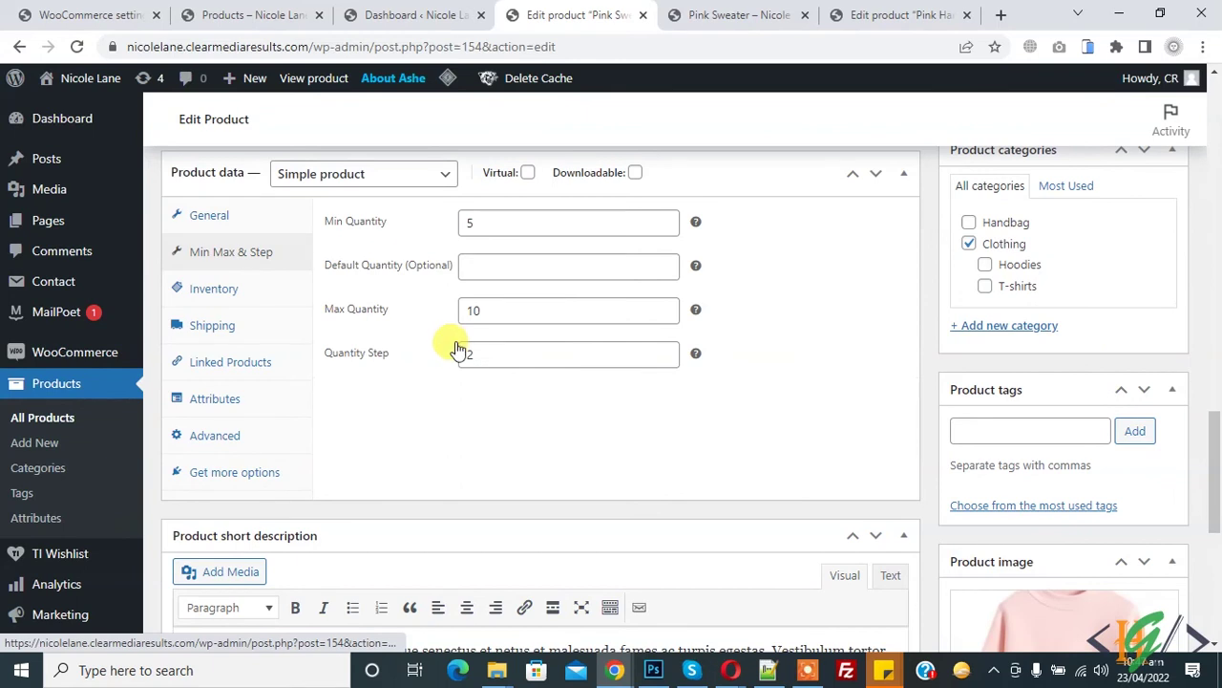
left_click(480, 352)
key("BackSpace")
Try Pink Sweater quantities 2 and 20 on the storefront, then add 5 to the cart.
left_click(681, 15)
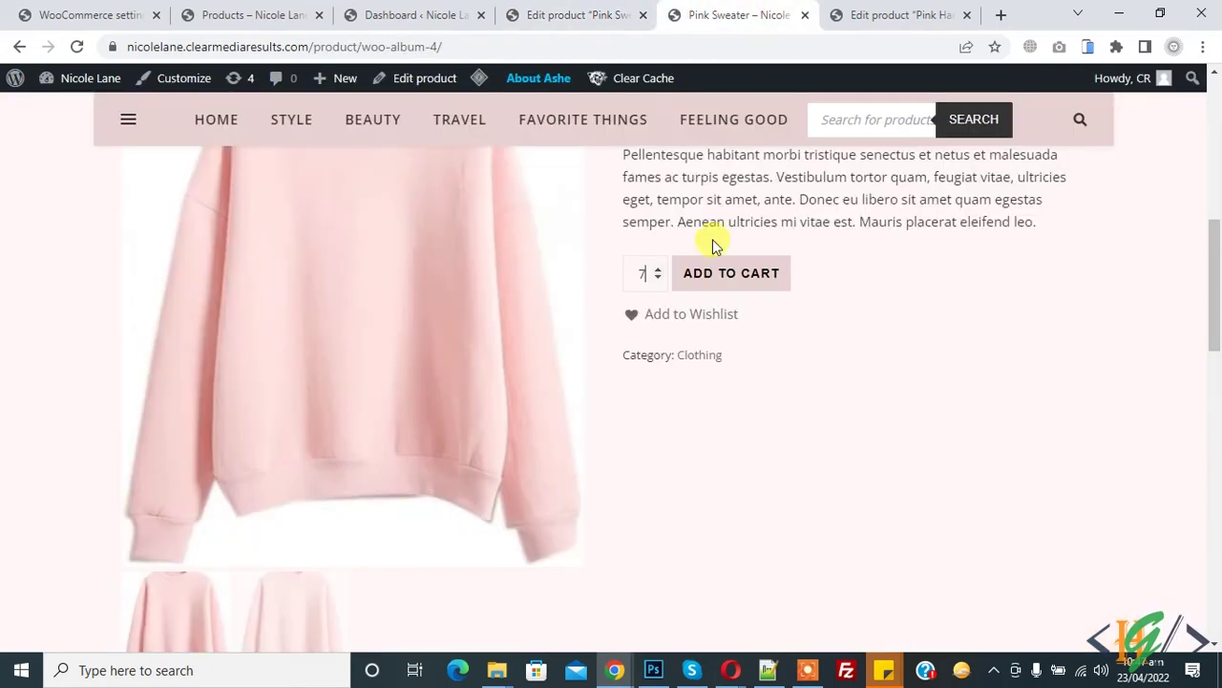
left_click(659, 270)
left_click(659, 270)
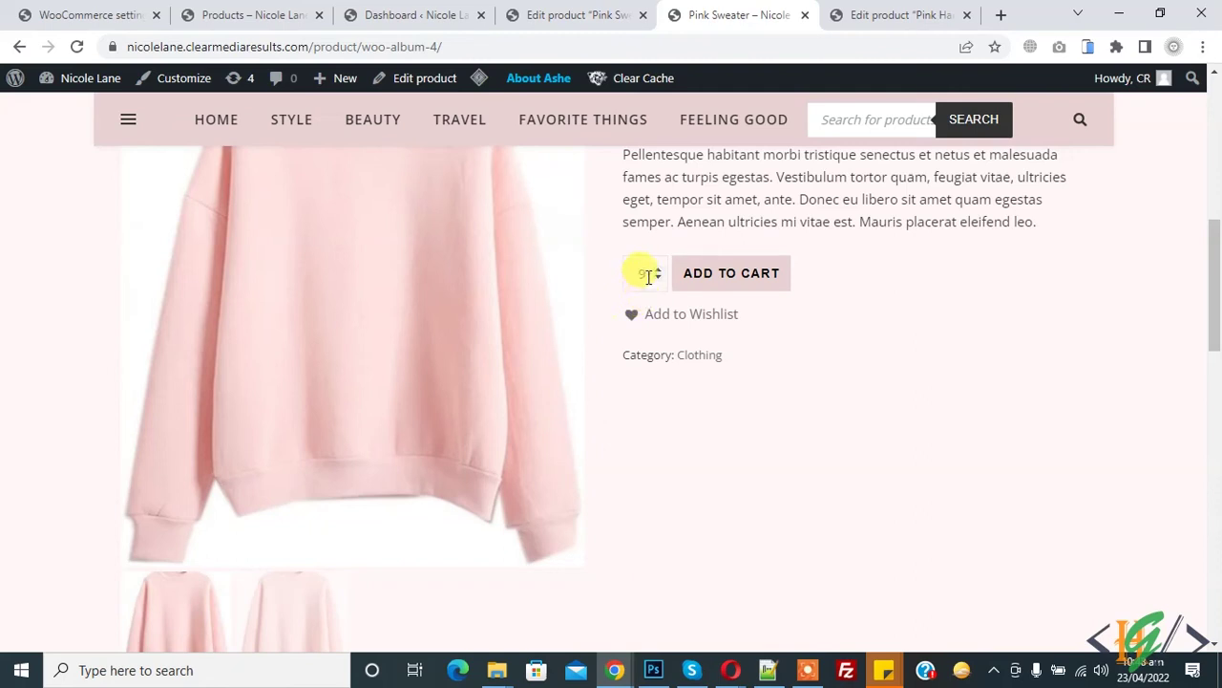
left_click(722, 277)
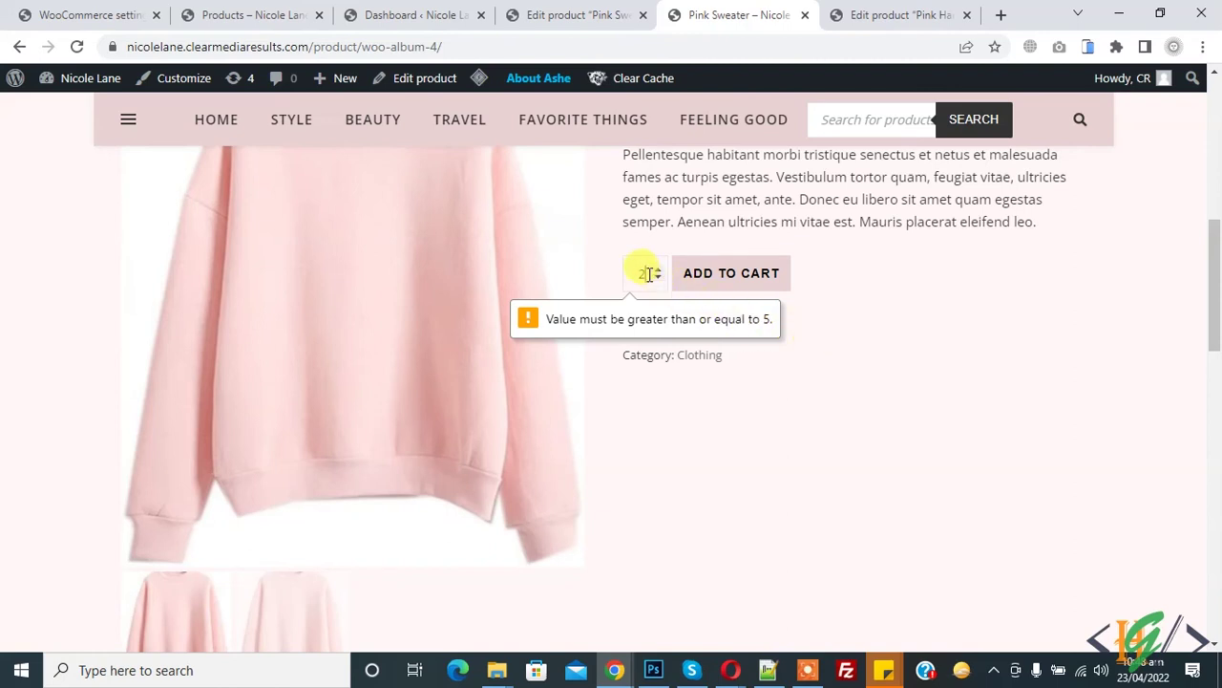
left_click(730, 284)
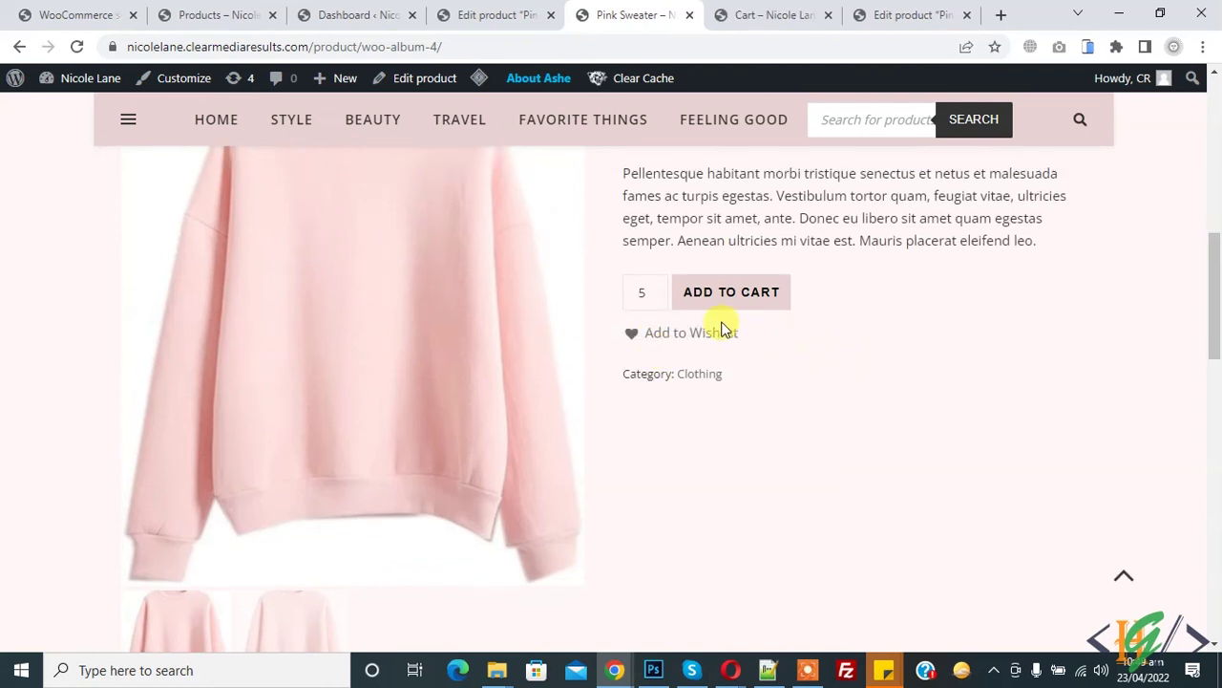
left_click(723, 300)
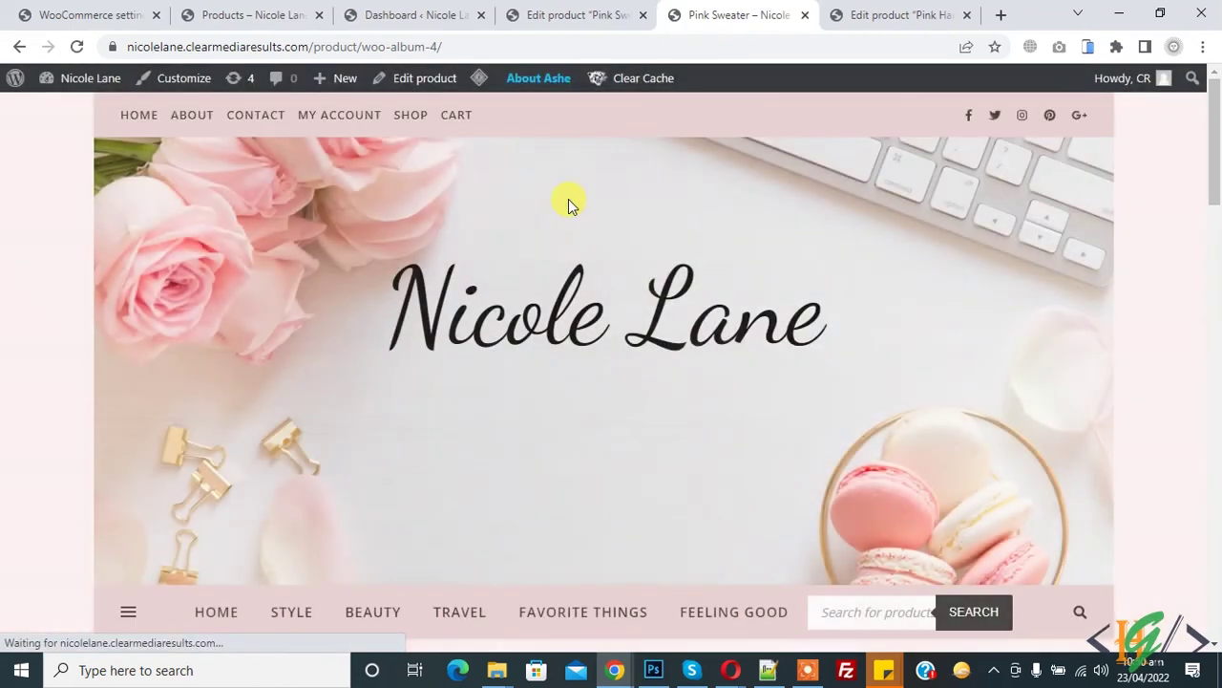
Go to the cart, which lists the Pink Sweater at $6.00 each with a $60.00 total.
scroll(679, 251, "down", 3)
scroll(602, 246, "up", 3)
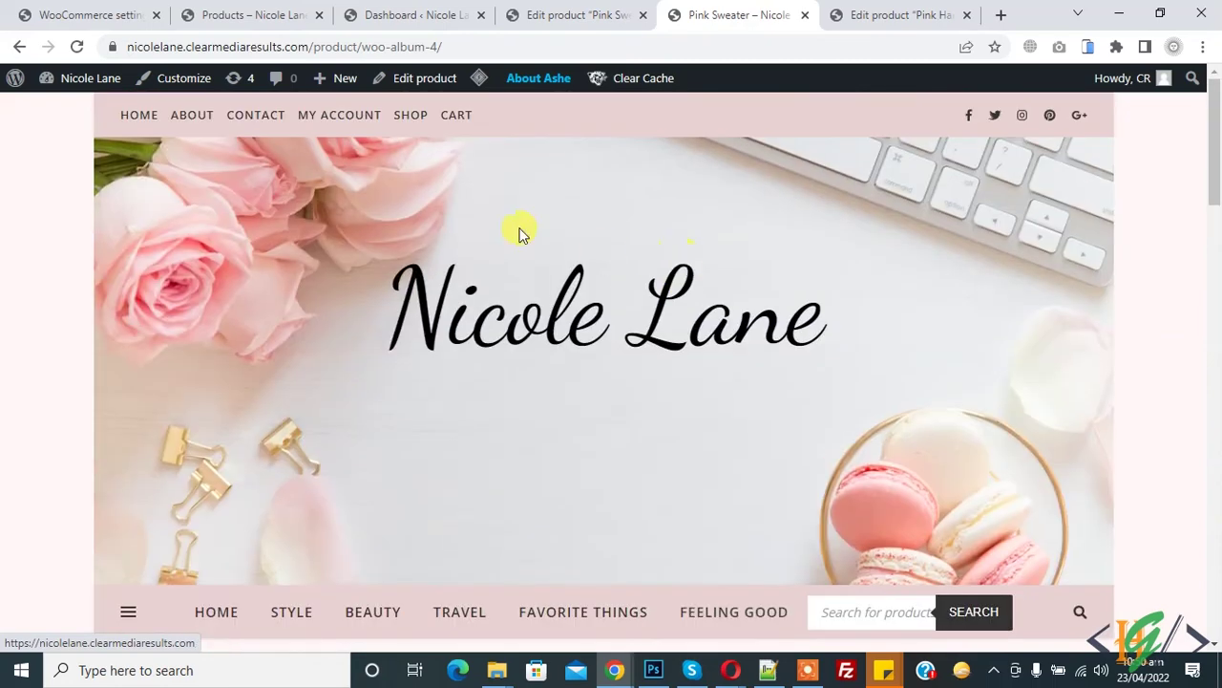
left_click(458, 115)
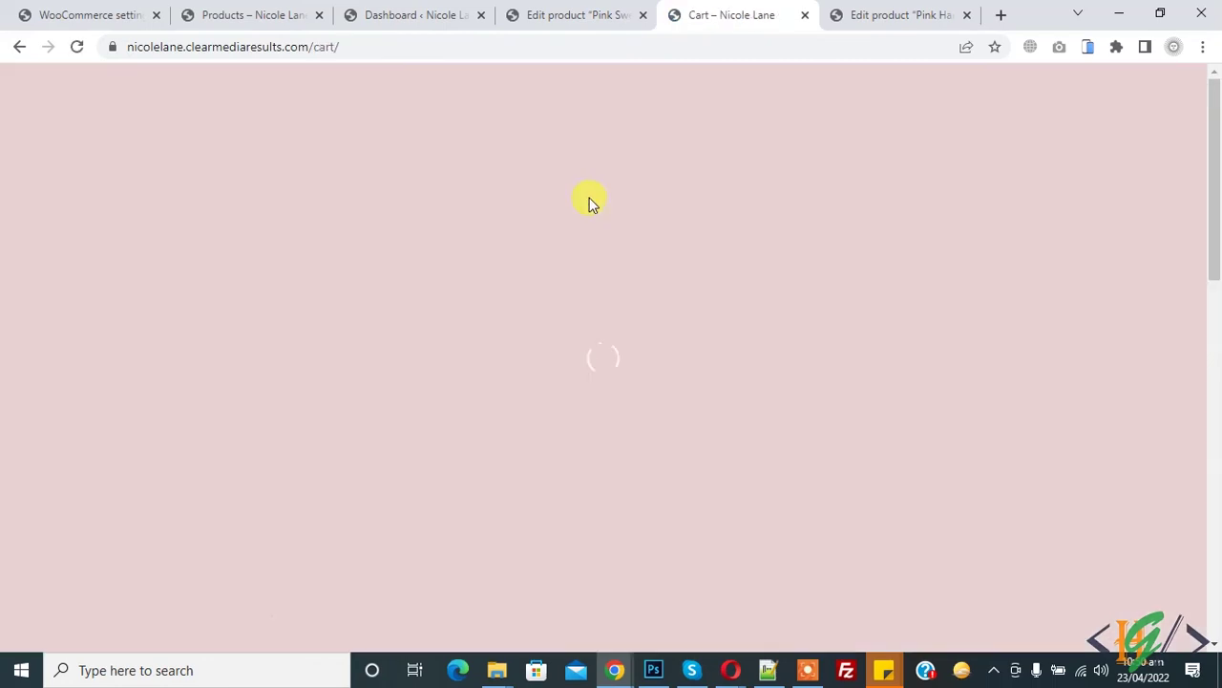
Step the Pink Sweater's cart quantity down from 10 to 7 without updating the cart.
scroll(630, 254, "down", 4)
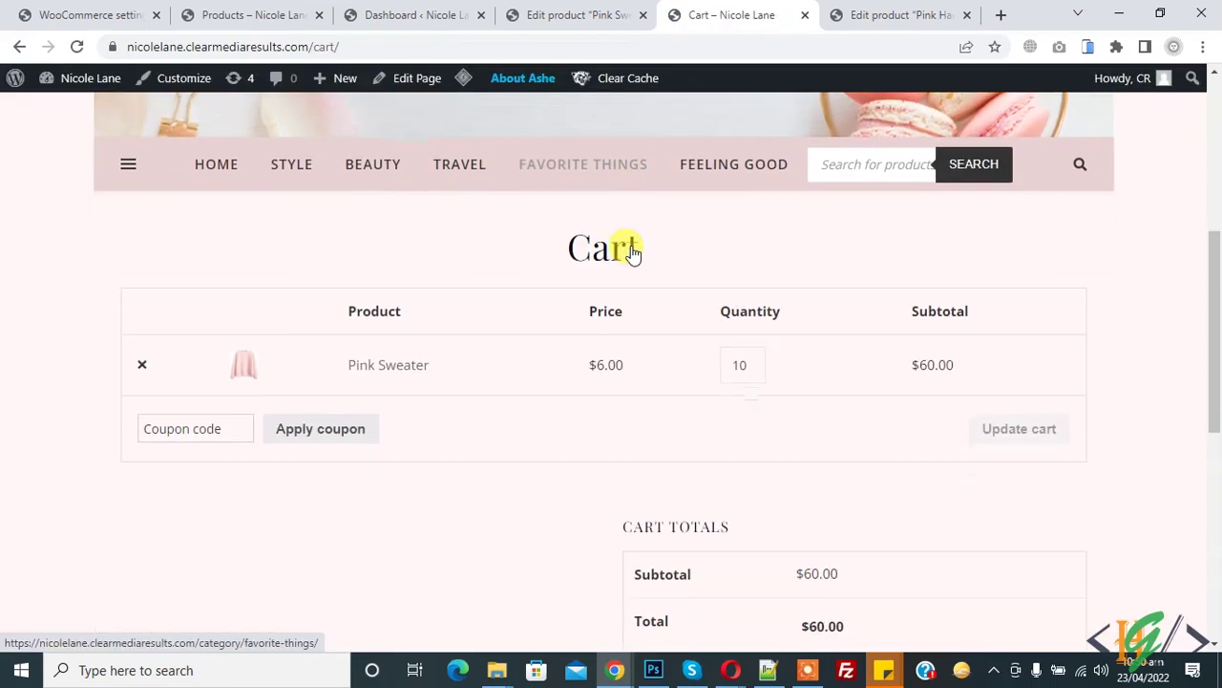
left_click(761, 368)
left_click(761, 372)
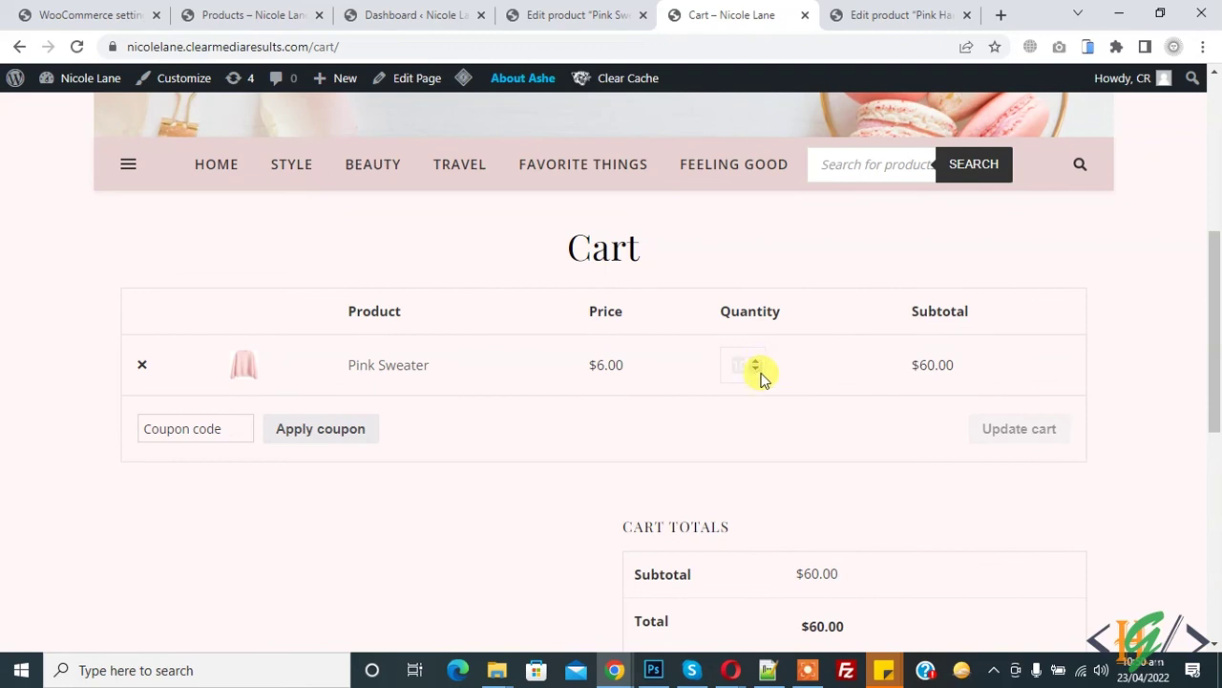
left_click(761, 373)
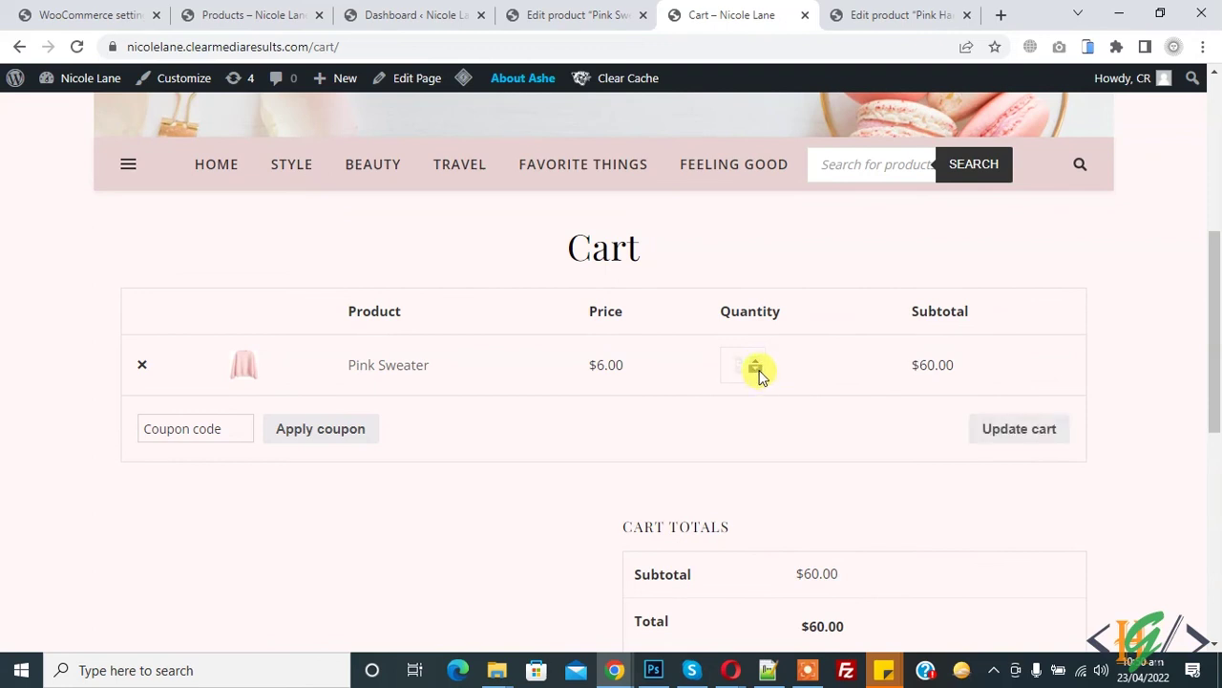